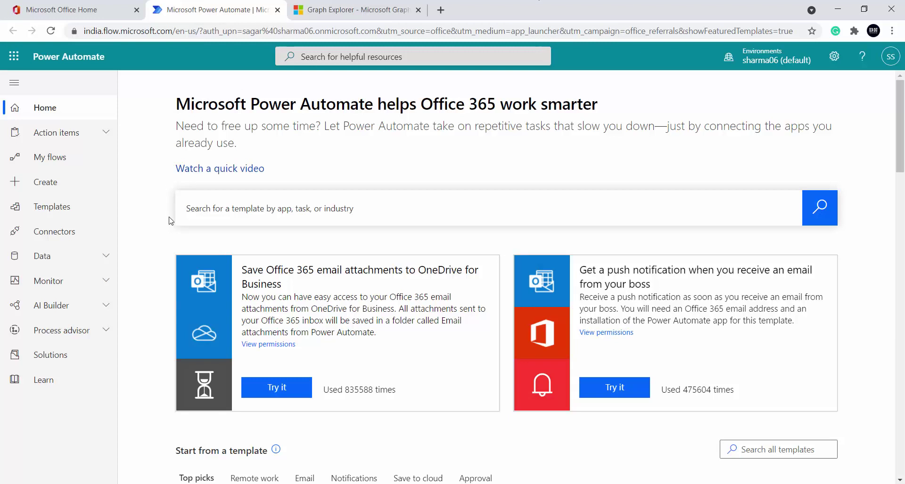
- Create an instant cloud flow named "Demo-Graph API" that is triggered manually
click(47, 183)
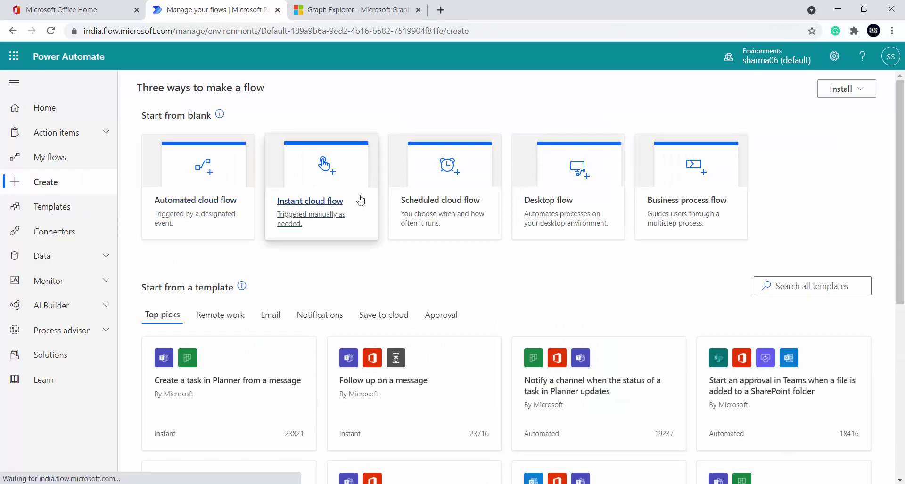
click(335, 197)
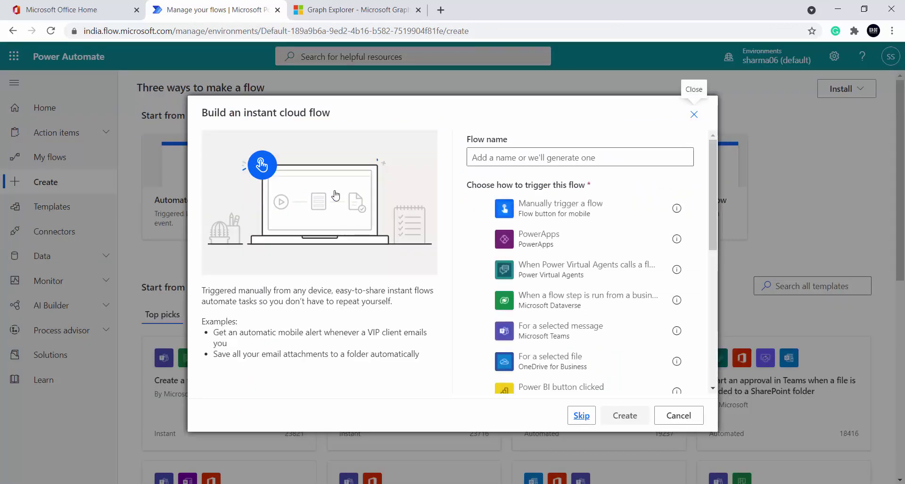
click(524, 198)
click(540, 160)
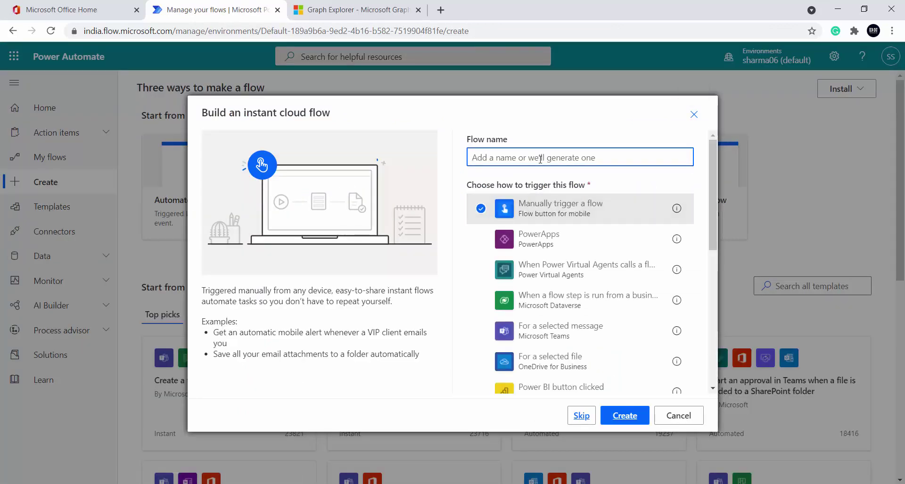
text(Demo-)
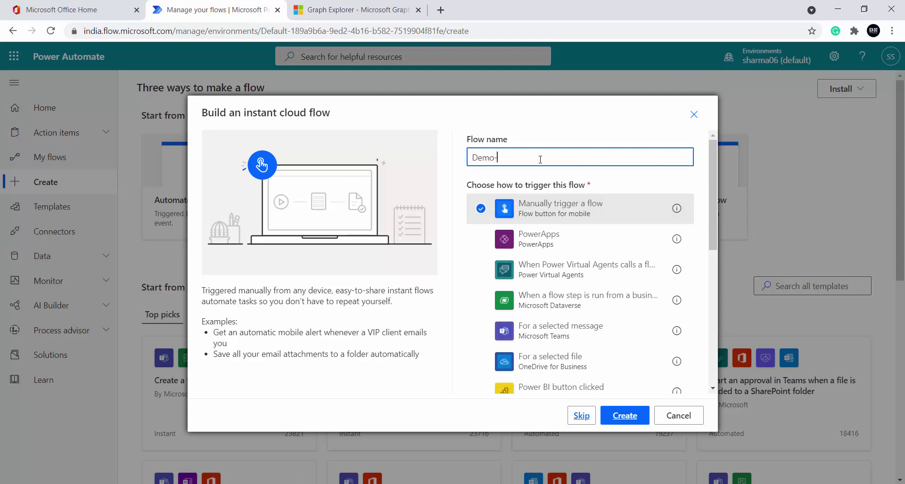
text(Graph API)
click(624, 416)
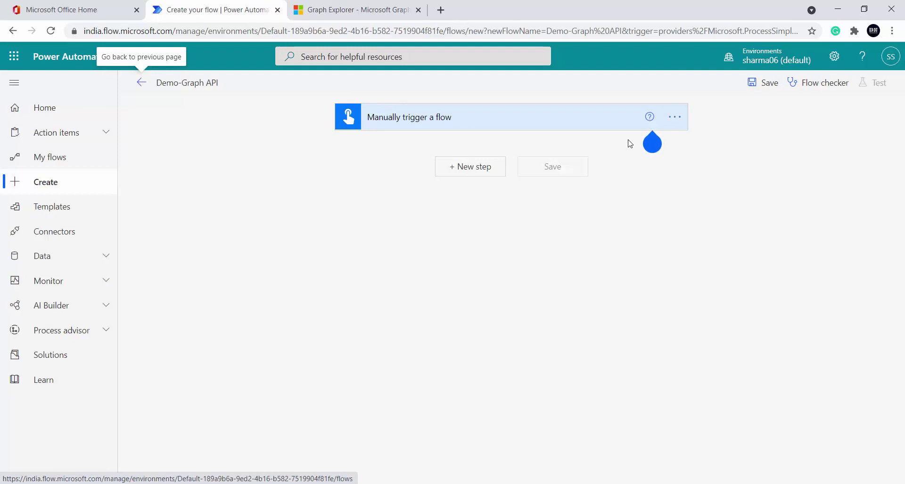
- Add an HTTP action from the HTTP connector after the manual trigger
click(469, 175)
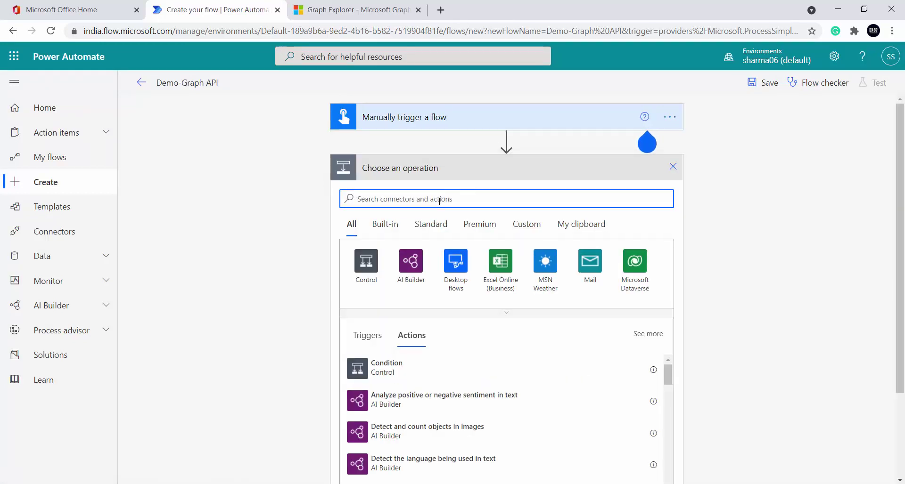
text(http)
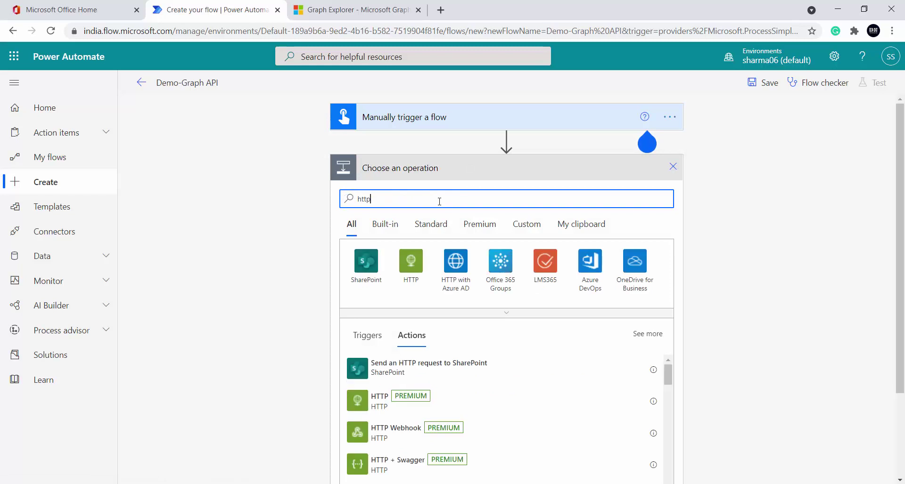
click(410, 262)
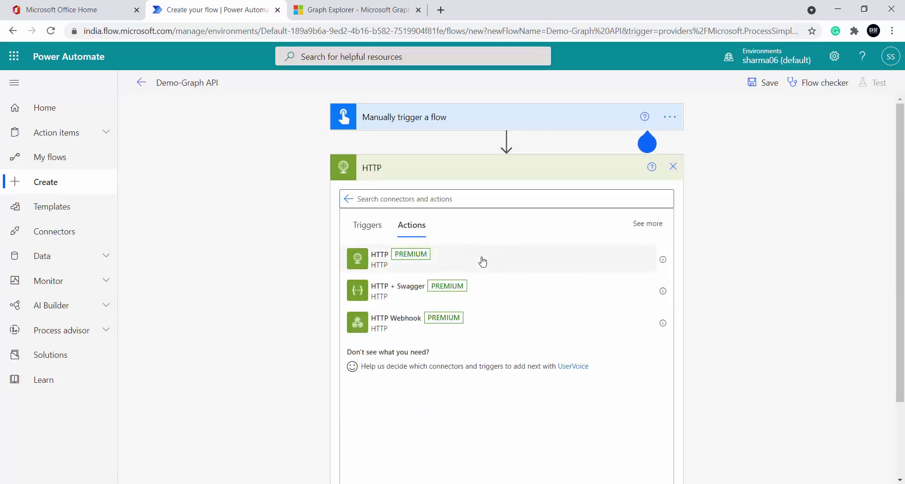
click(482, 263)
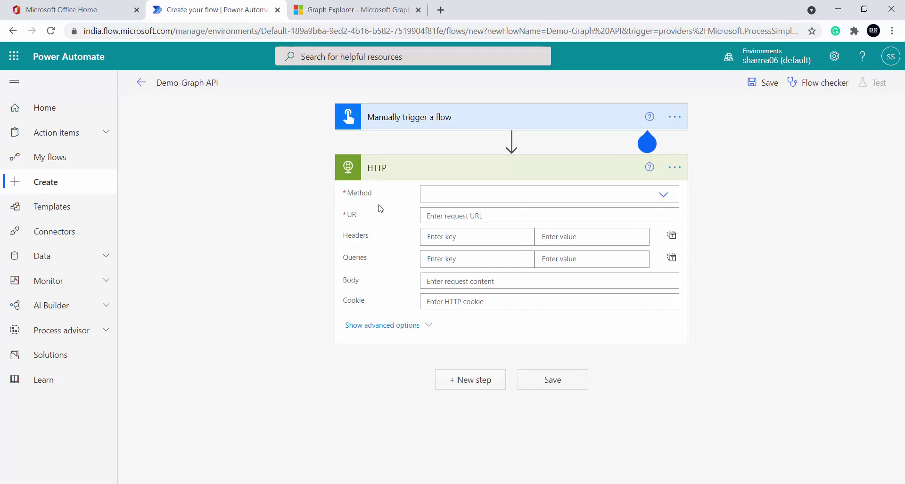
- Set the HTTP action's method to GET and show its advanced options
click(447, 194)
click(665, 202)
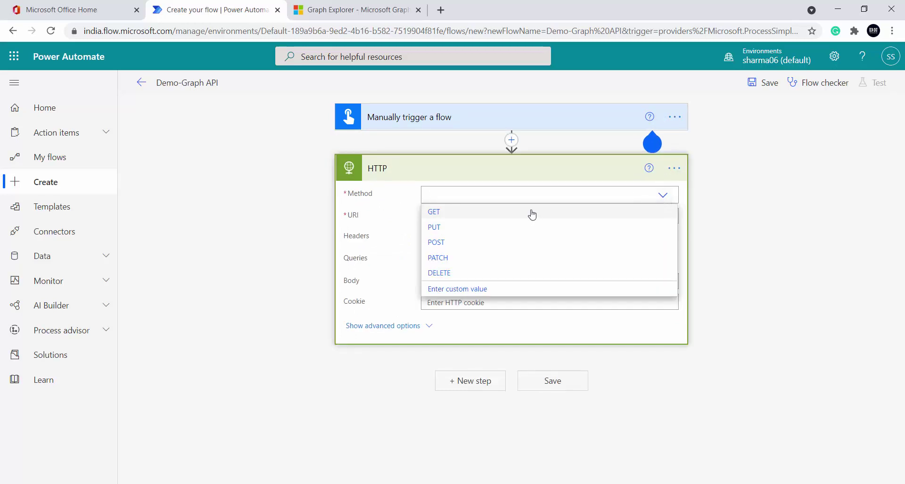
click(459, 211)
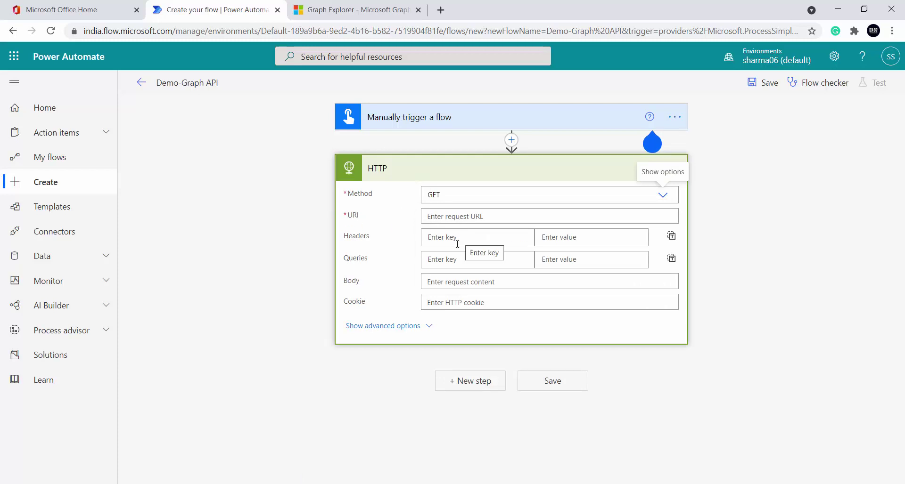
click(411, 333)
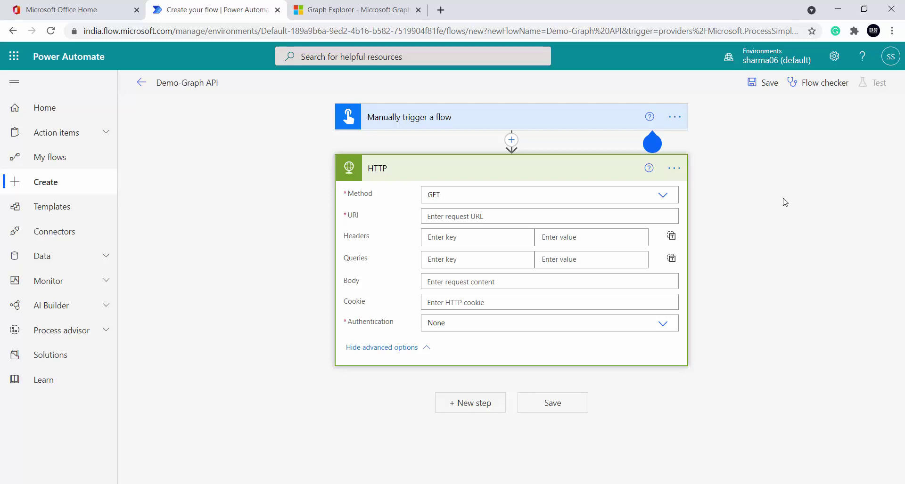
- Switch to Graph Explorer, load the Users sample query that counts the users in the tenant, and run it
click(352, 11)
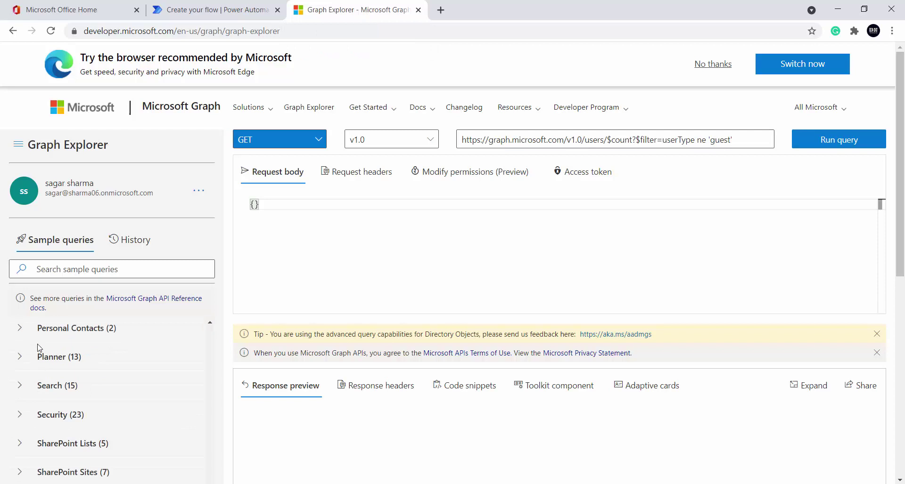
scroll(91, 377, up, 5)
scroll(92, 375, up, 5)
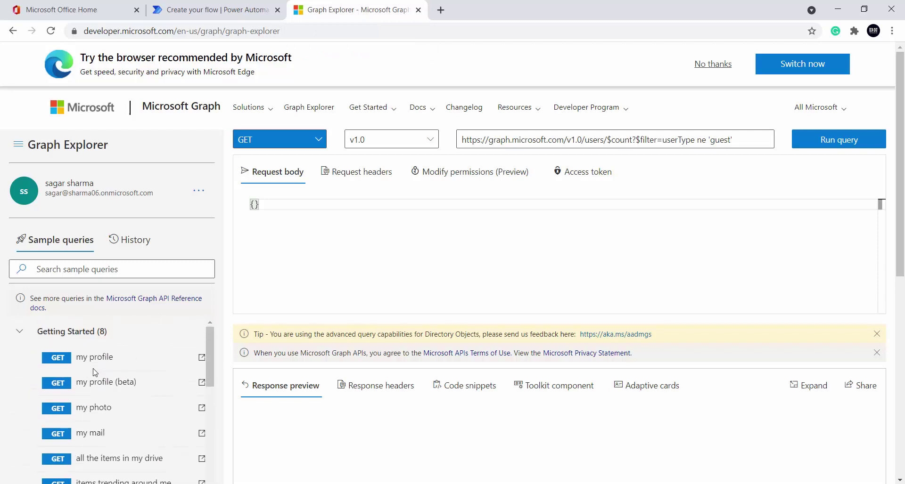
click(18, 335)
scroll(94, 359, down, 5)
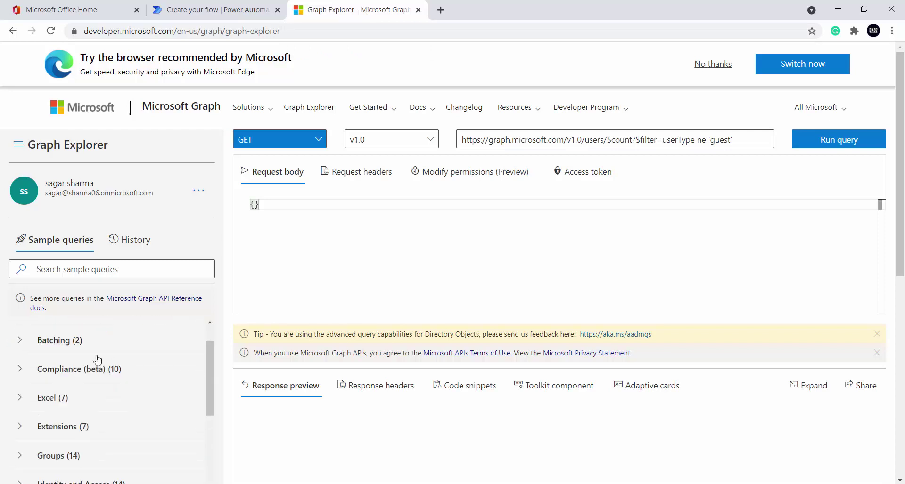
scroll(99, 368, down, 5)
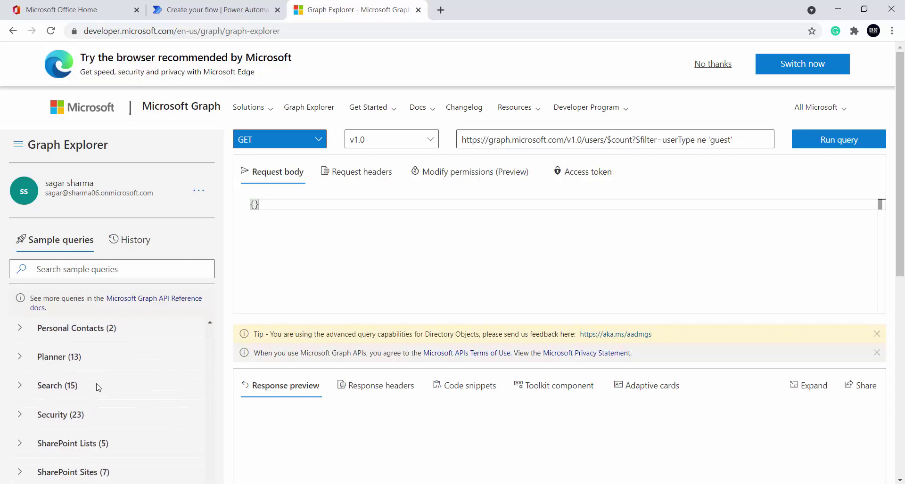
scroll(101, 267, down, 8)
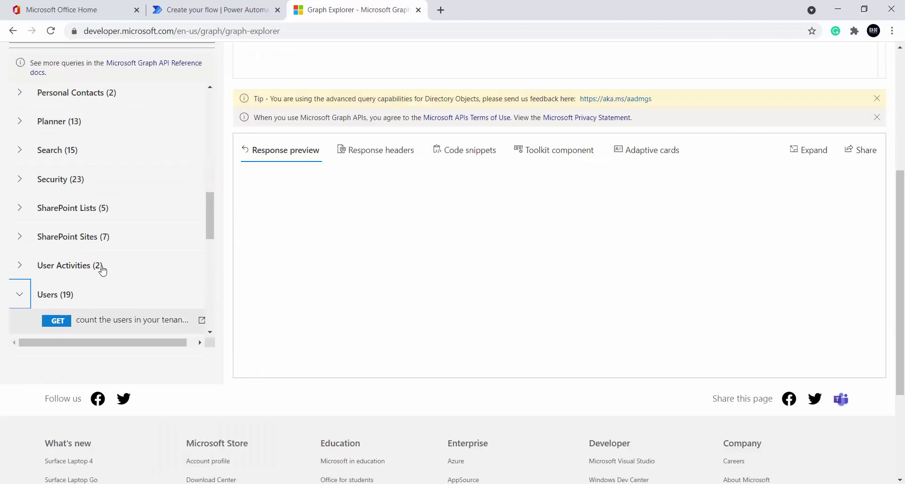
click(160, 151)
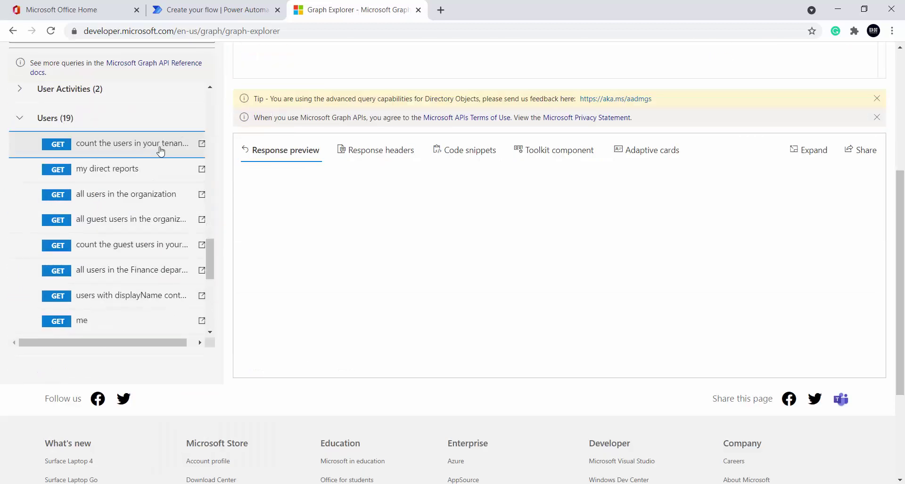
scroll(630, 286, up, 5)
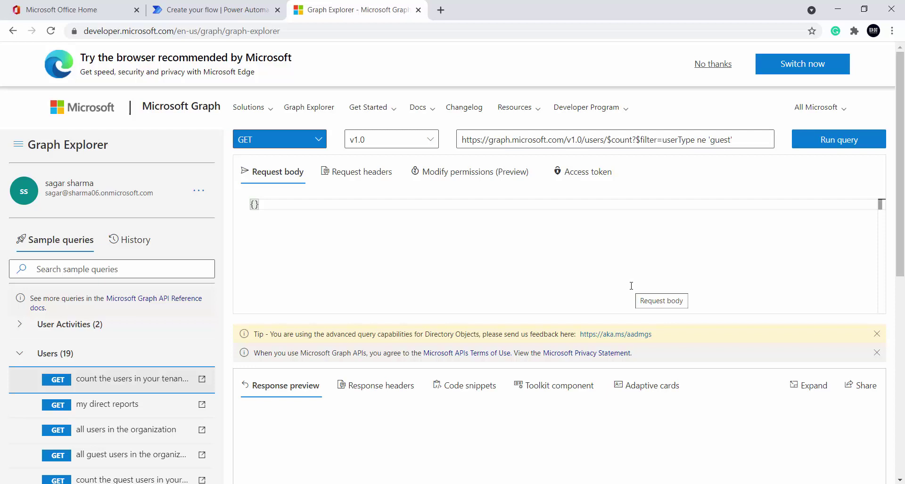
click(851, 147)
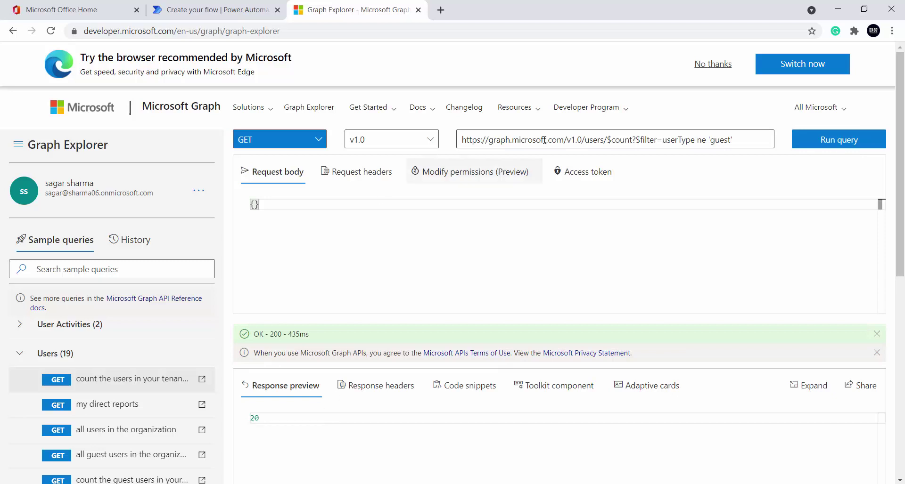
- Copy the user count query's URL from Graph Explorer into the URI of the HTTP action in Power Automate
drag(739, 140, 460, 140)
key(ctrl+c)
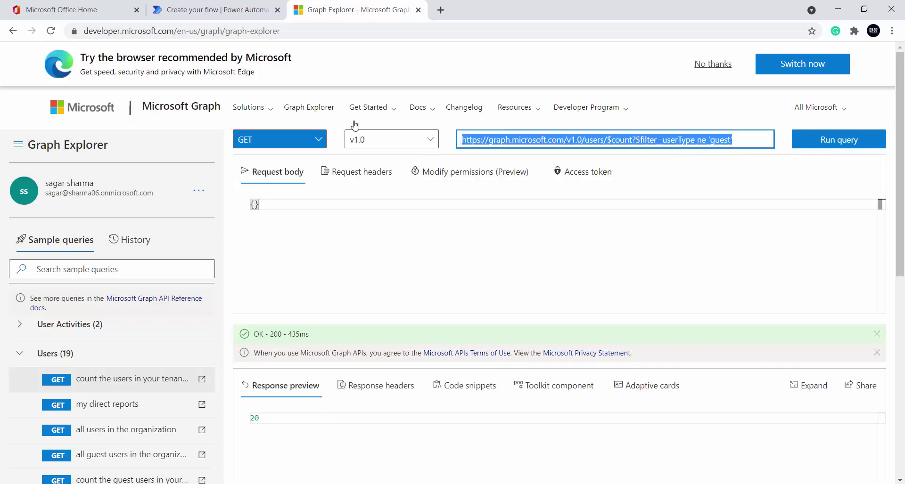
click(234, 7)
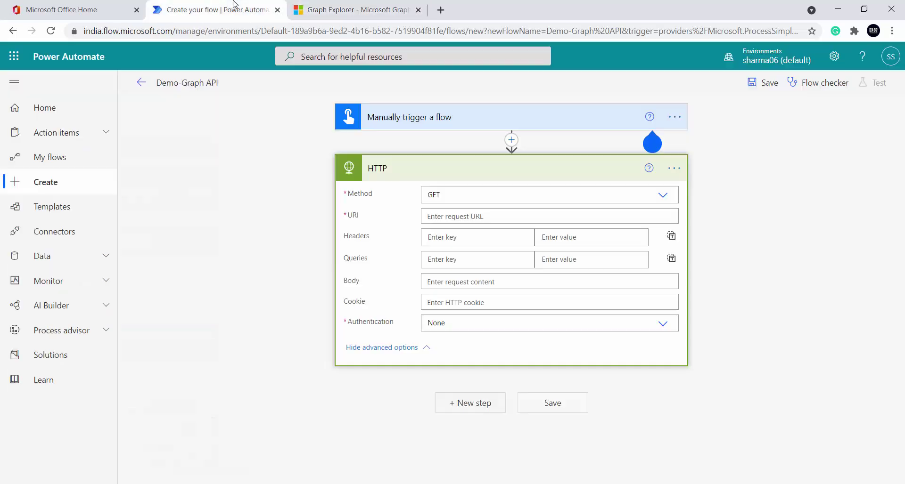
click(462, 217)
key(ctrl+v)
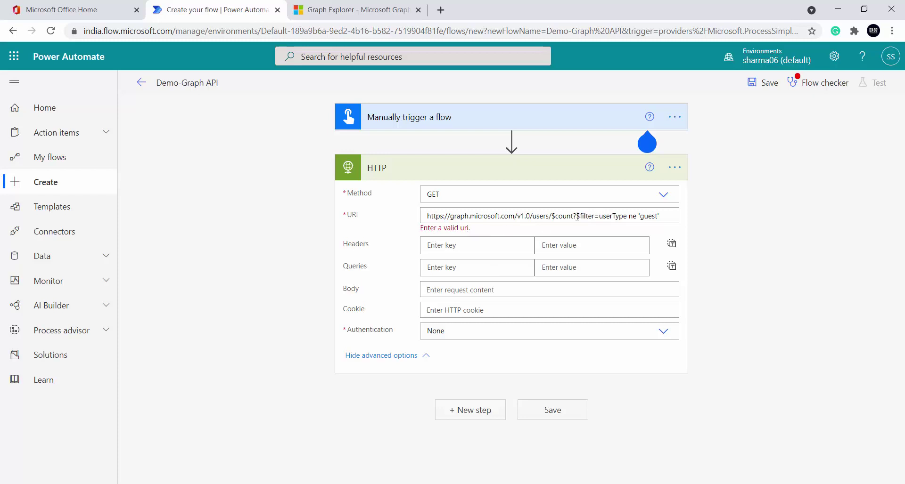
drag(577, 216, 656, 218)
key(ctrl+c)
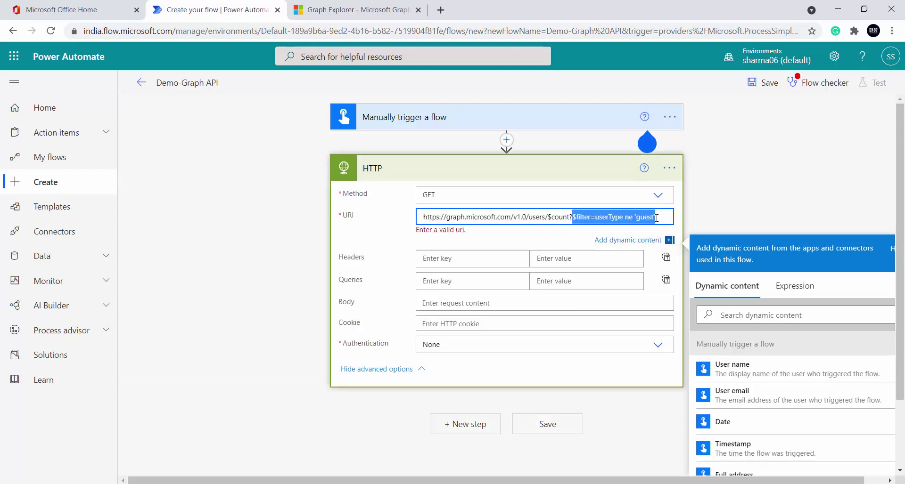
key(BackSpace)
key(BackSpace)
click(564, 235)
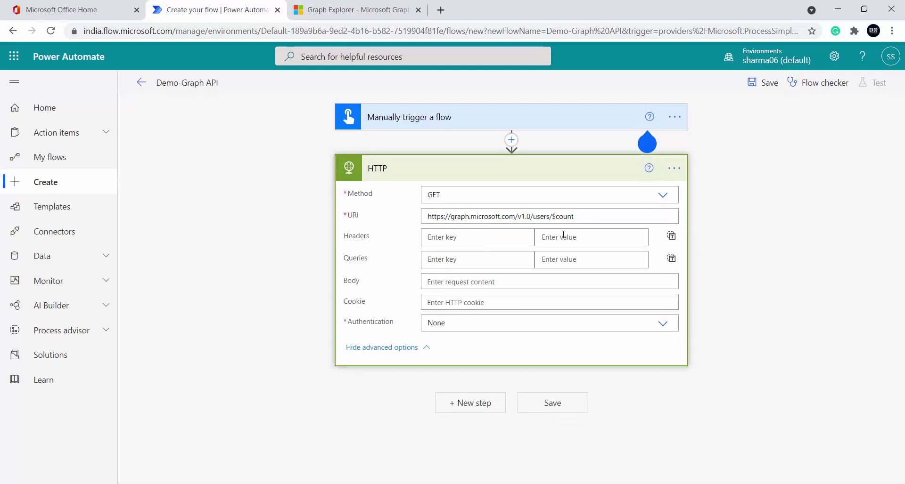
- Append $filter=userType ne 'guest' to the end of the HTTP action's URI
click(590, 217)
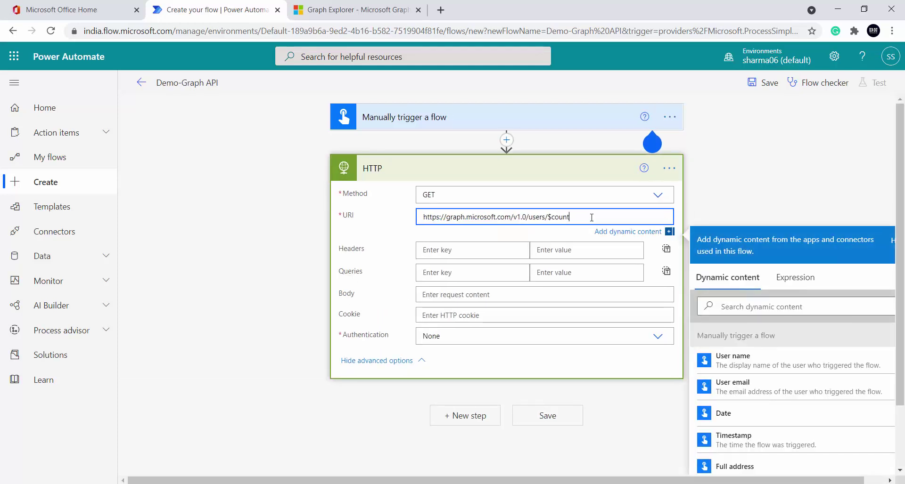
key(ctrl+v)
drag(592, 218, 654, 221)
key(ctrl+x)
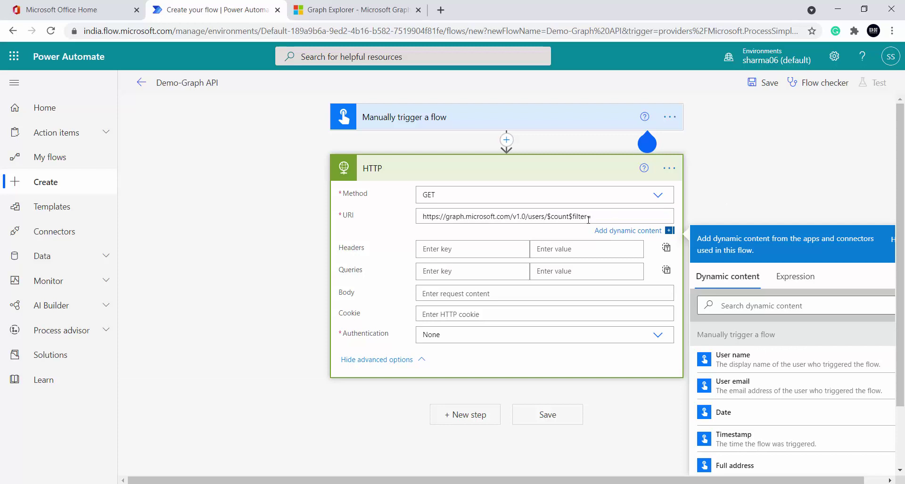
click(712, 194)
click(615, 216)
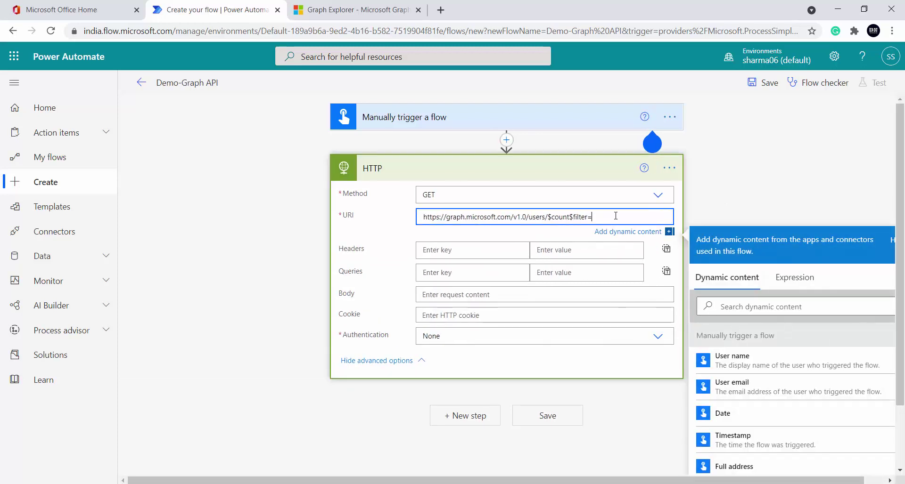
key(ctrl+v)
click(522, 235)
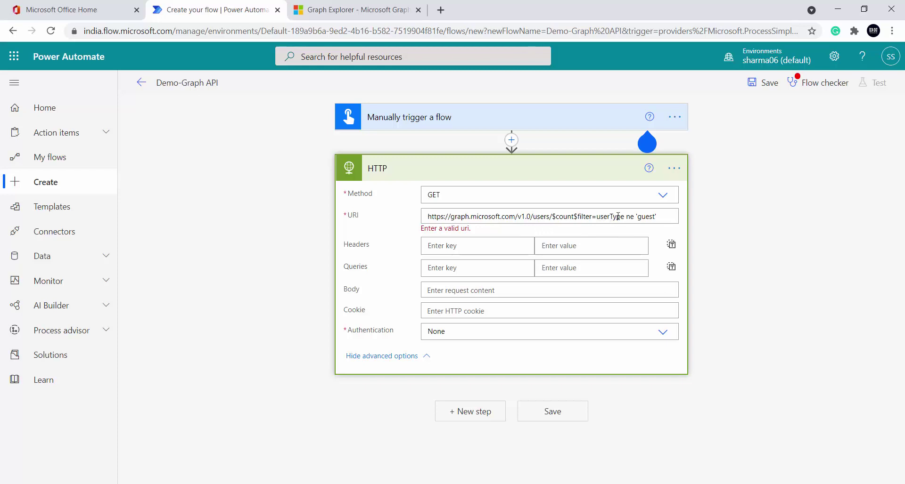
- Insert an Initialize variable action between the manual trigger and the HTTP action
click(511, 140)
click(511, 140)
click(511, 140)
click(515, 166)
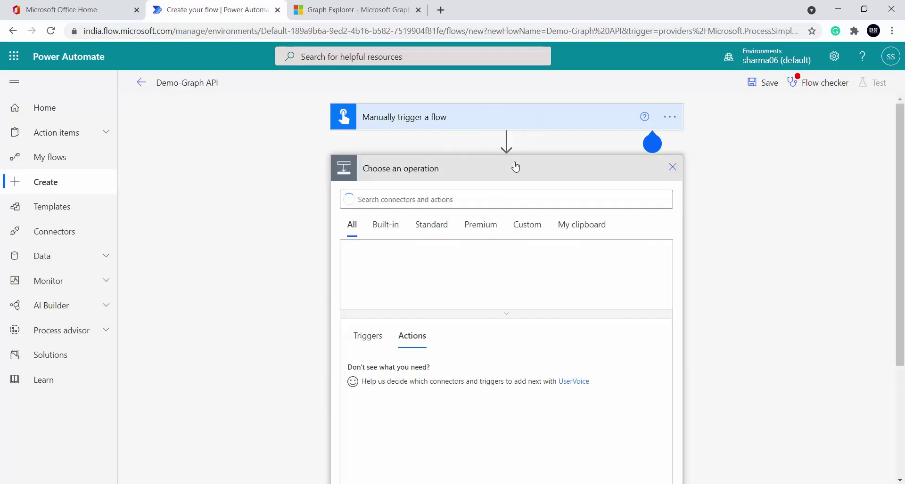
text(ini)
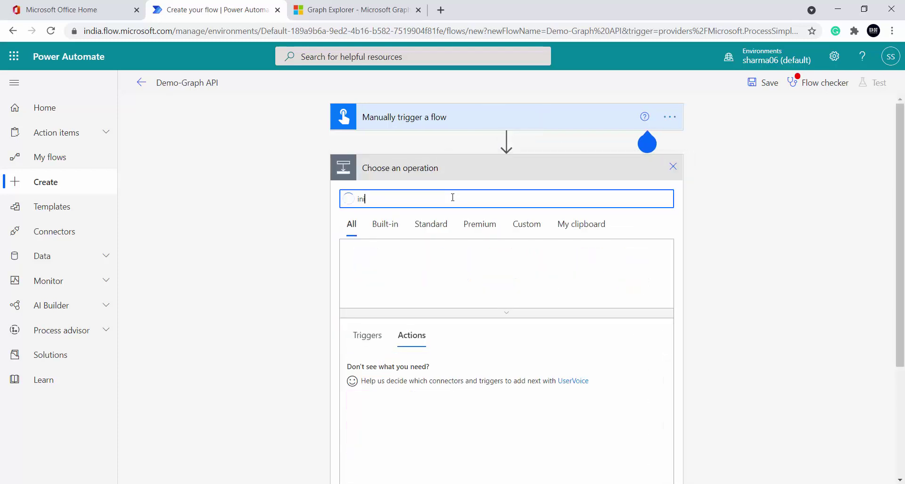
click(398, 427)
- Name the variable UserType and set its type to String
click(468, 196)
text(us)
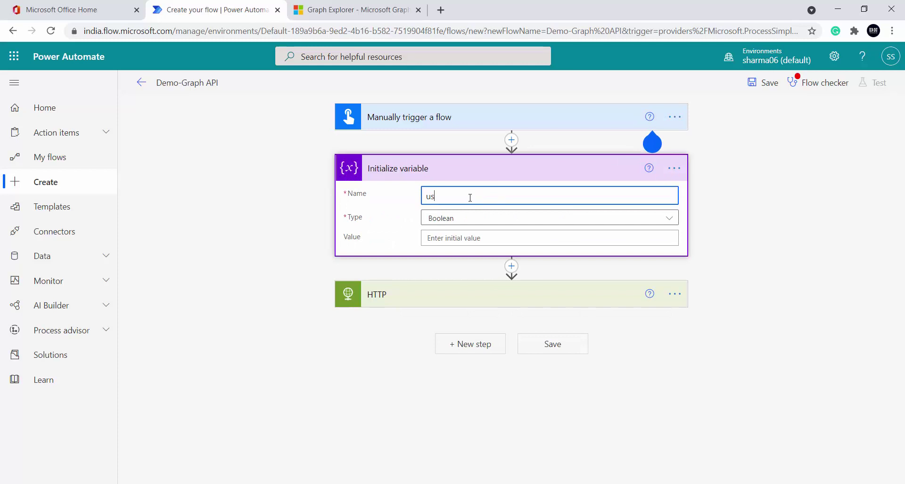
text(erType)
click(466, 218)
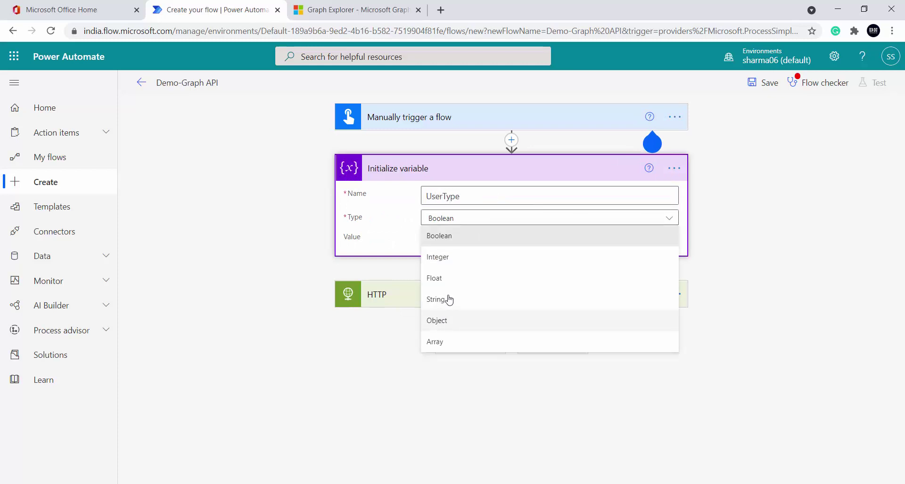
click(446, 298)
click(446, 297)
- Copy userType from the HTTP action's URI and paste it as the UserType variable's initial value
double_click(605, 342)
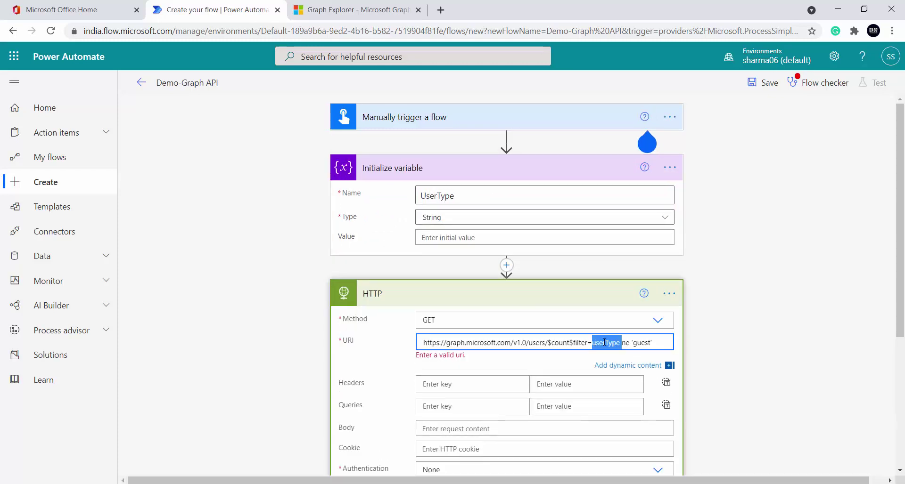
key(ctrl+c)
click(463, 237)
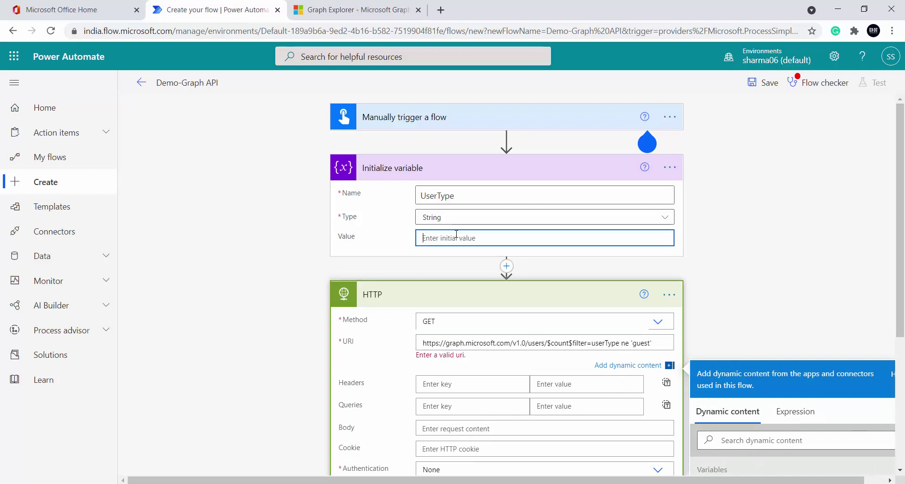
key(ctrl+v)
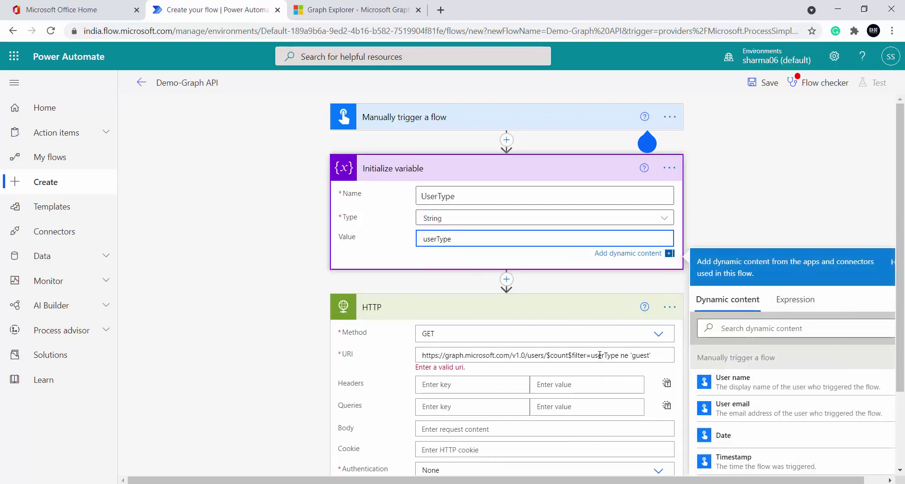
- Replace the userType text in the HTTP action's URI filter with the UserType variable
click(599, 355)
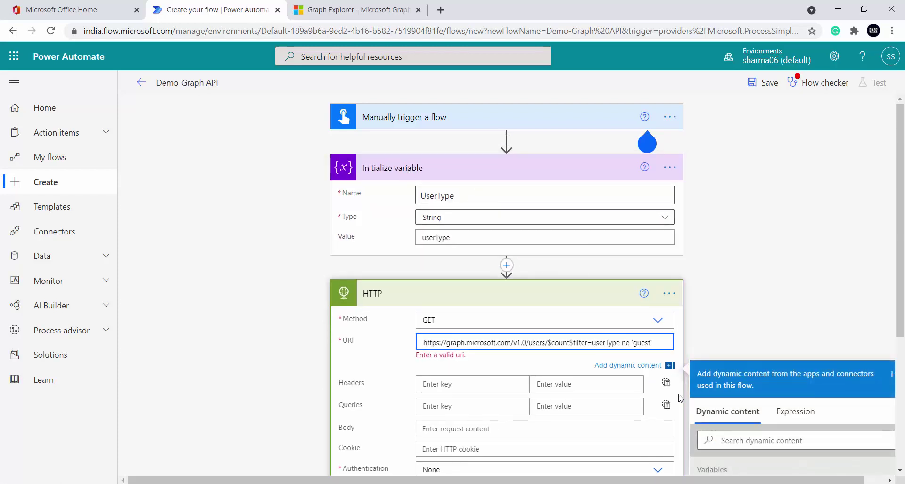
scroll(598, 343, down, 1)
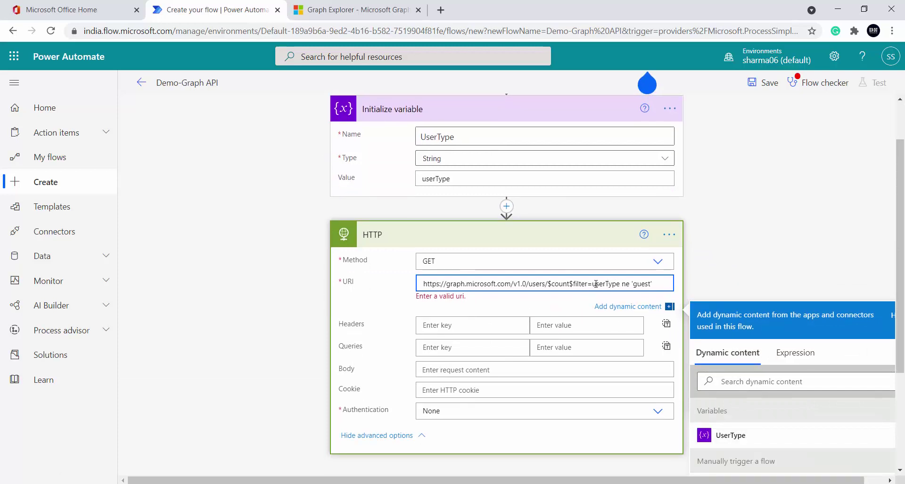
drag(593, 285, 619, 284)
key(BackSpace)
scroll(619, 284, down, 2)
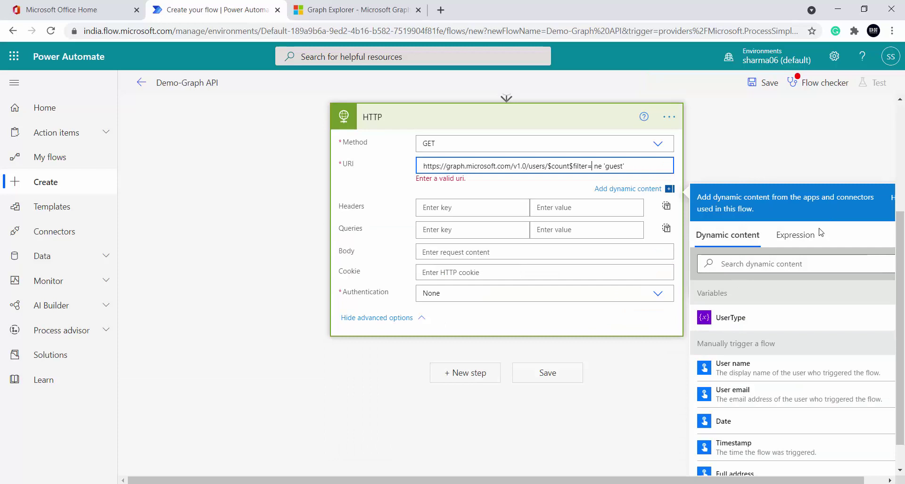
click(730, 319)
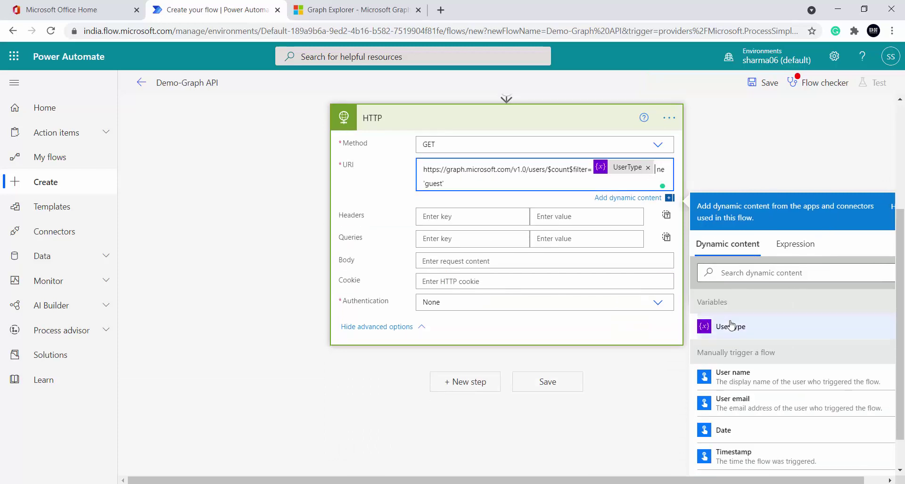
click(486, 200)
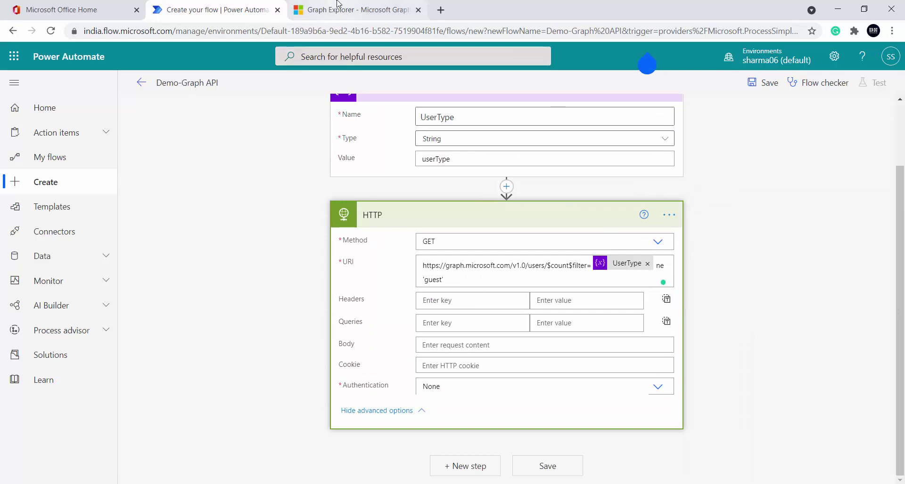
- Copy the ConsistencyLevel request header with value eventual from Graph Explorer into the HTTP action's headers in Power Automate
click(351, 10)
click(389, 176)
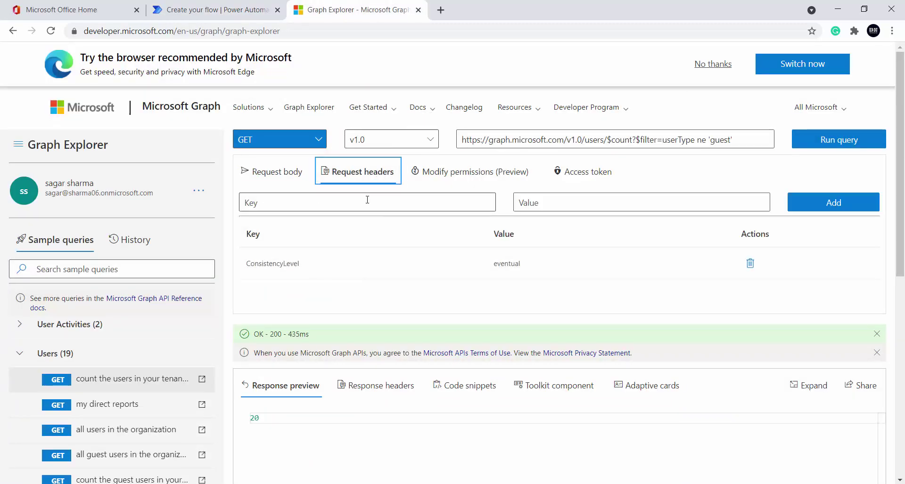
double_click(275, 263)
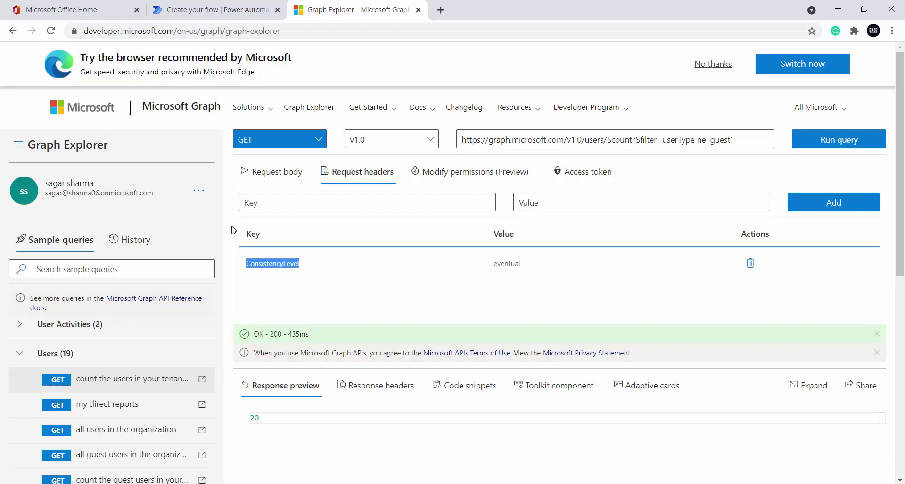
key(ctrl+shift+Tab)
click(444, 307)
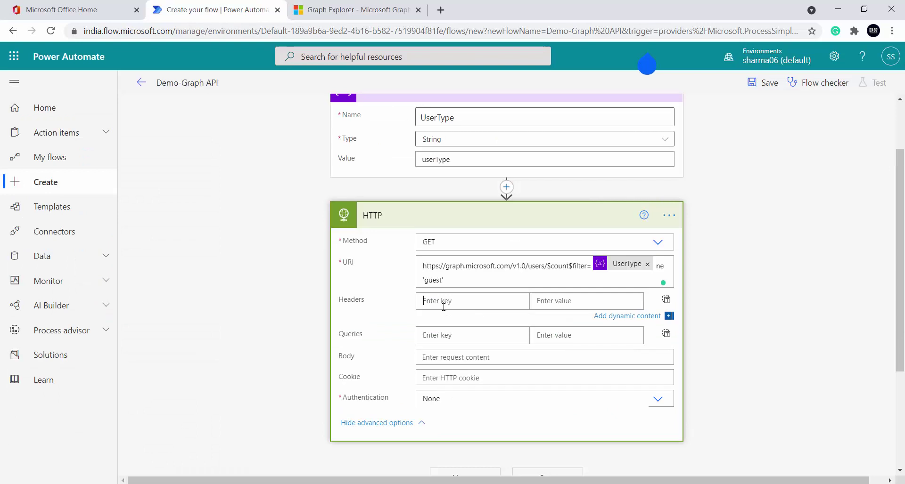
key(ctrl+v)
click(369, 9)
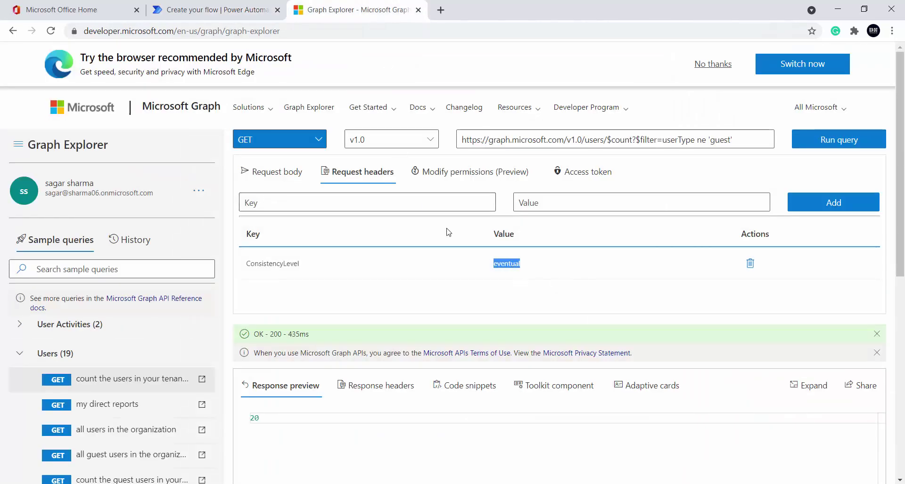
key(ctrl+shift+Tab)
key(ctrl+v)
scroll(577, 303, down, 1)
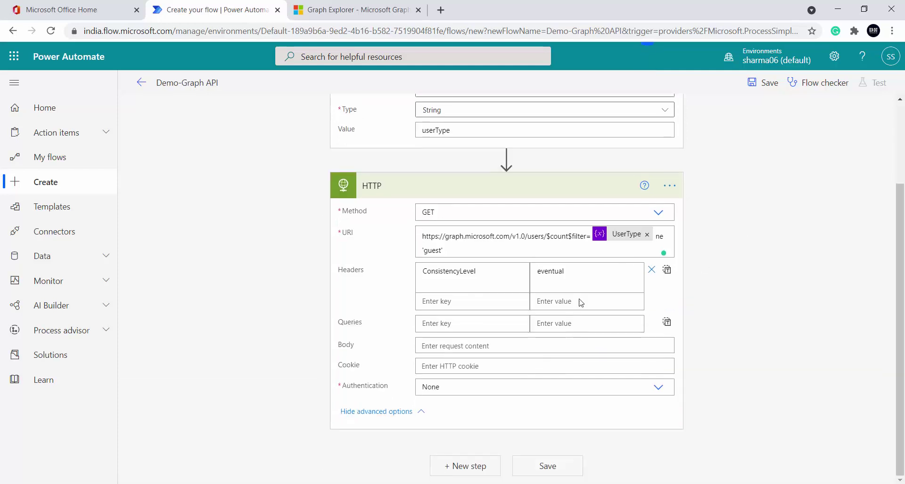
- Review the permissions required by the user count query in Graph Explorer and return to the flow in Power Automate
click(362, 10)
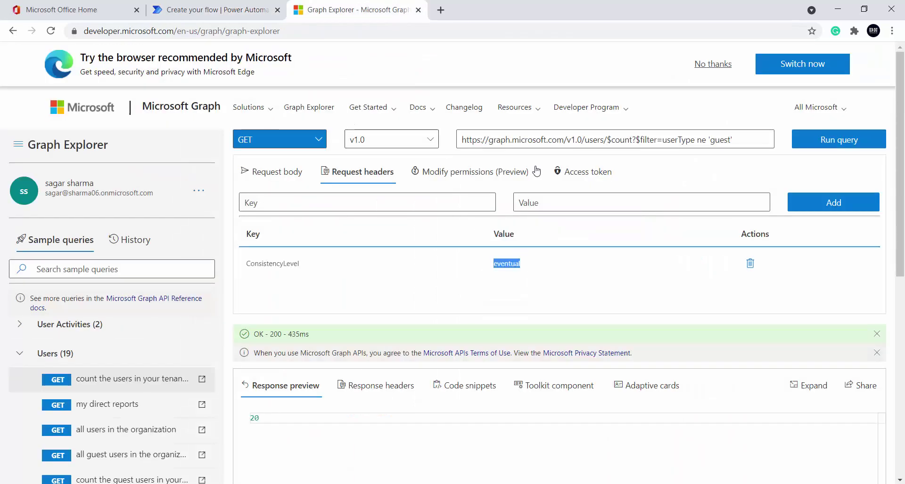
click(481, 175)
click(265, 8)
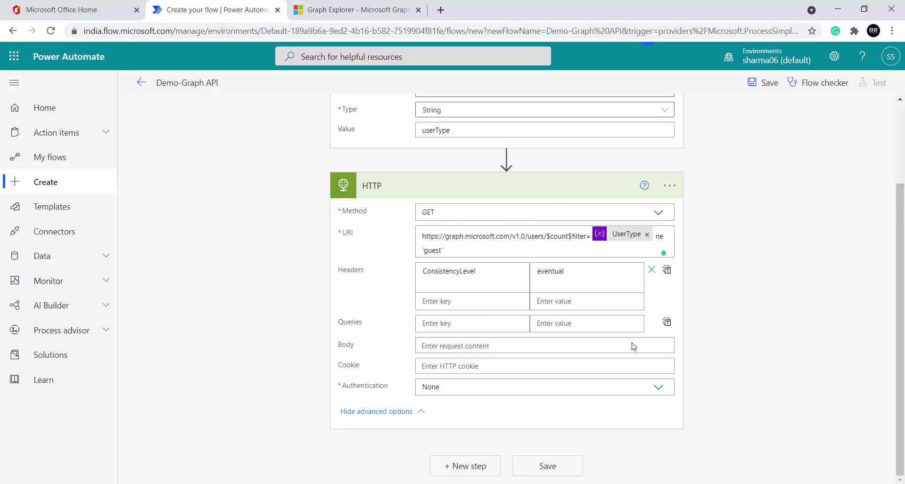
click(354, 10)
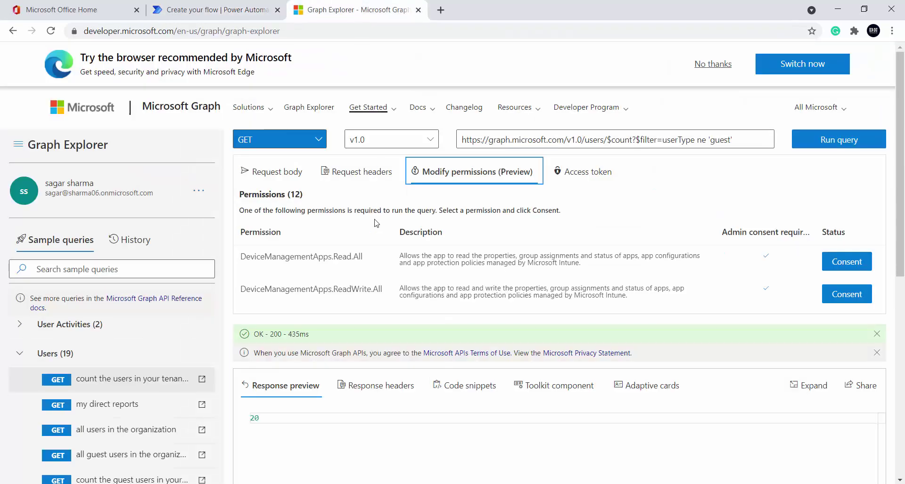
click(219, 8)
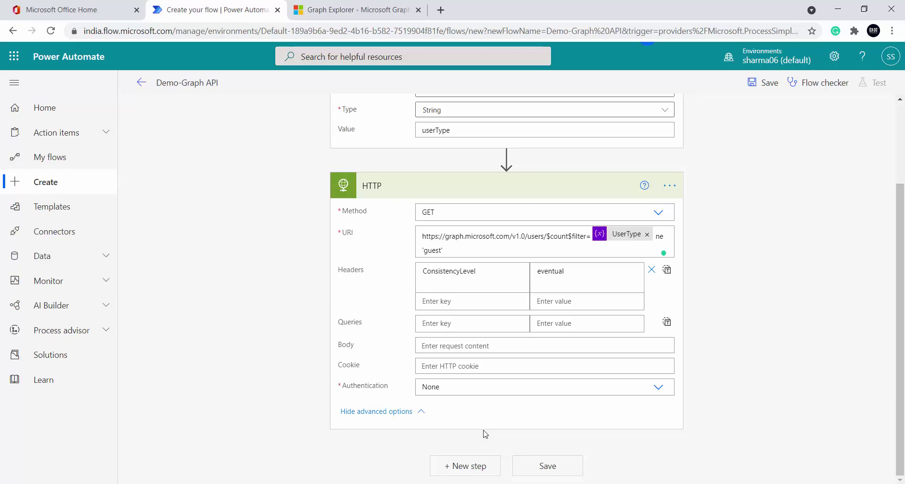
- Set the HTTP action's authentication to Active Directory OAuth
click(461, 386)
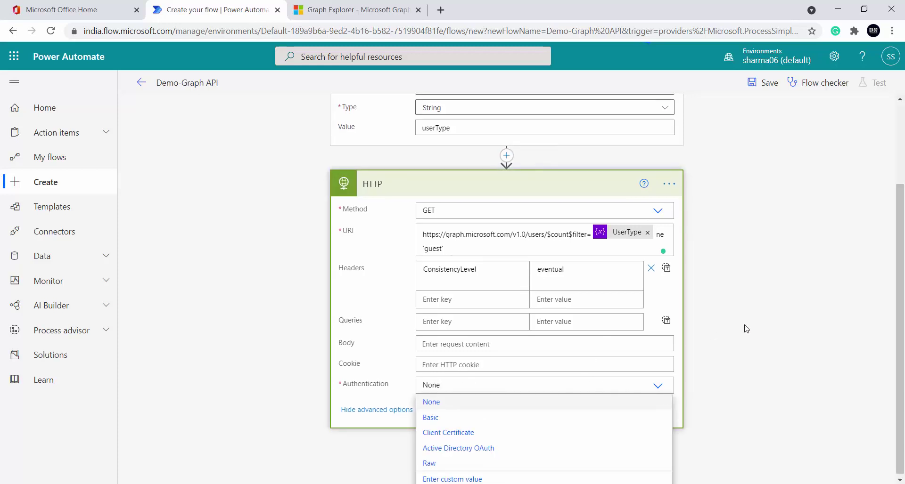
click(480, 454)
scroll(733, 293, down, 3)
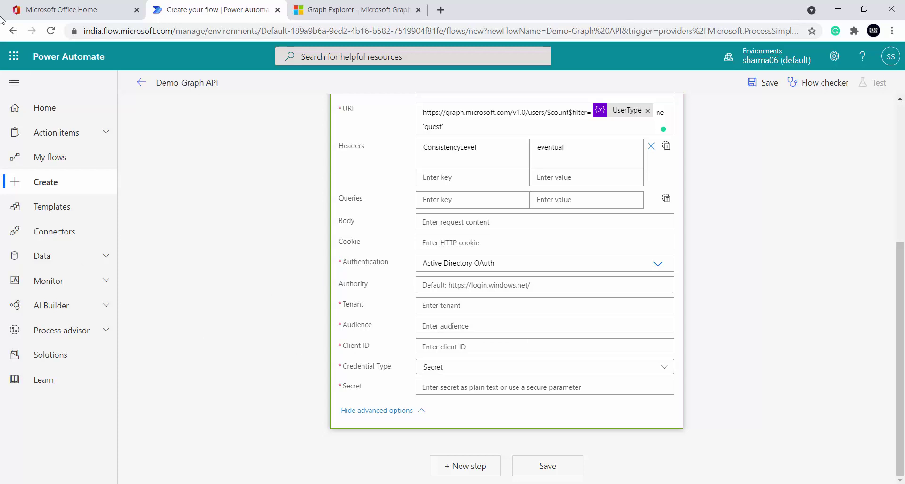
- Go from Office Home through the Microsoft 365 admin center to Azure Active Directory's App registrations page
click(84, 5)
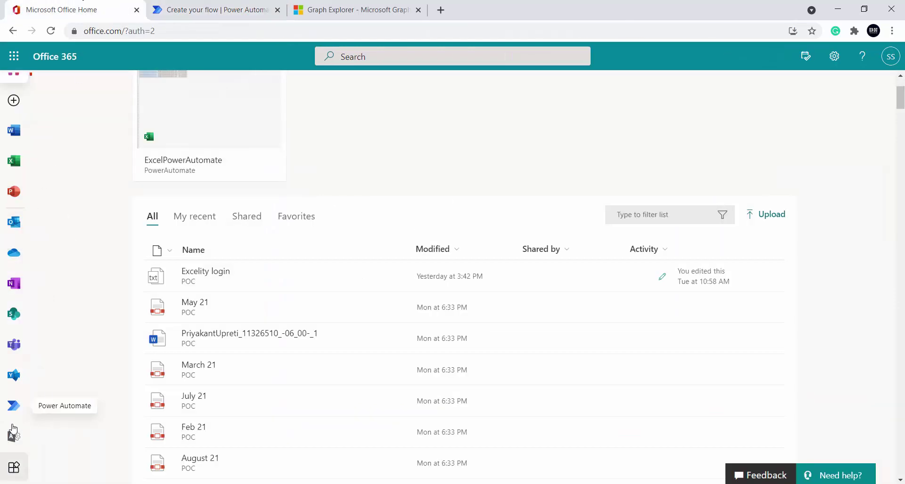
click(14, 435)
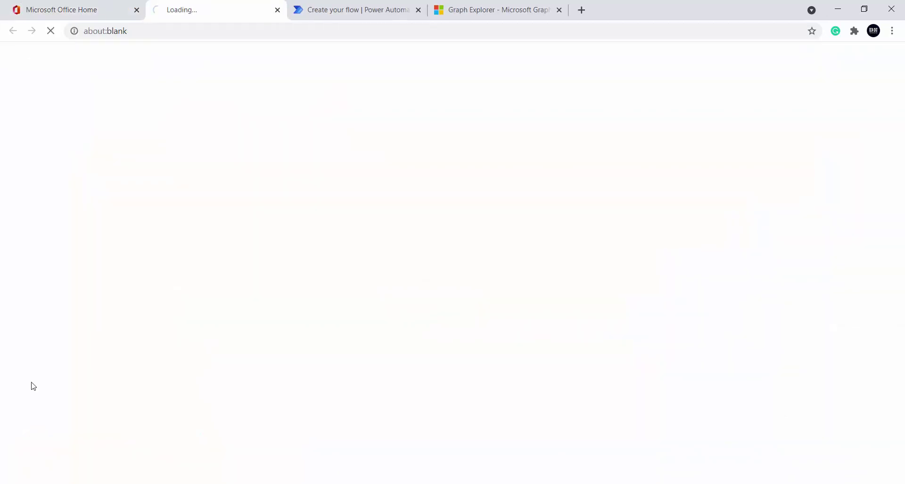
scroll(97, 342, down, 2)
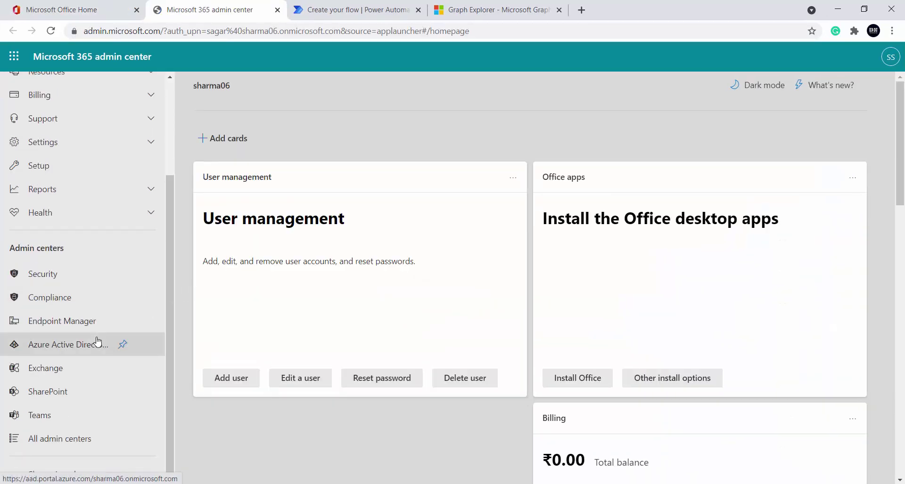
click(46, 440)
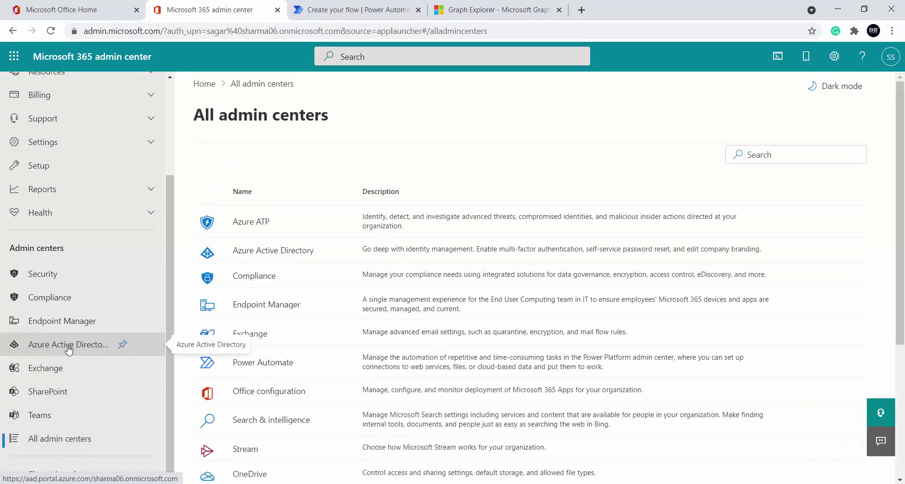
click(65, 353)
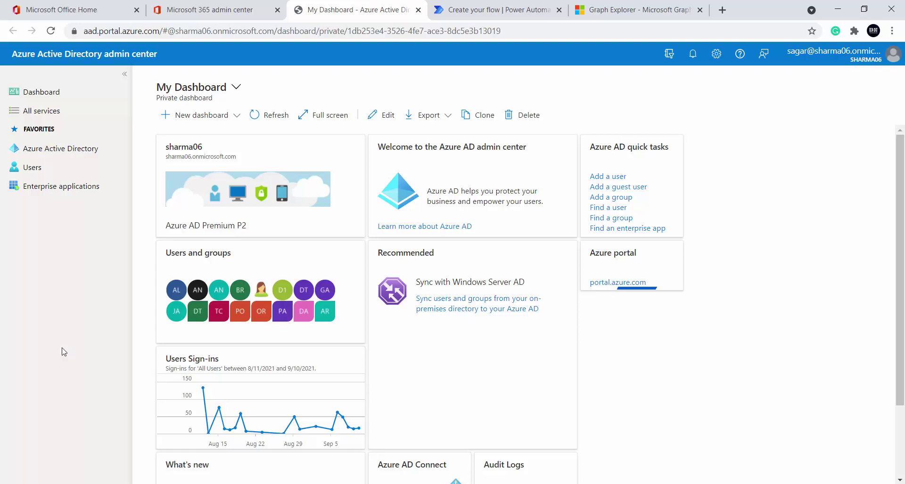
click(56, 152)
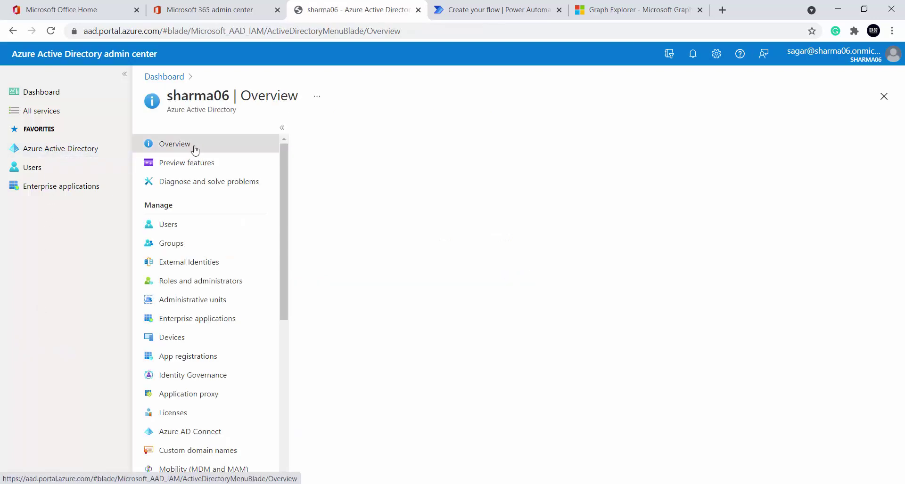
click(218, 358)
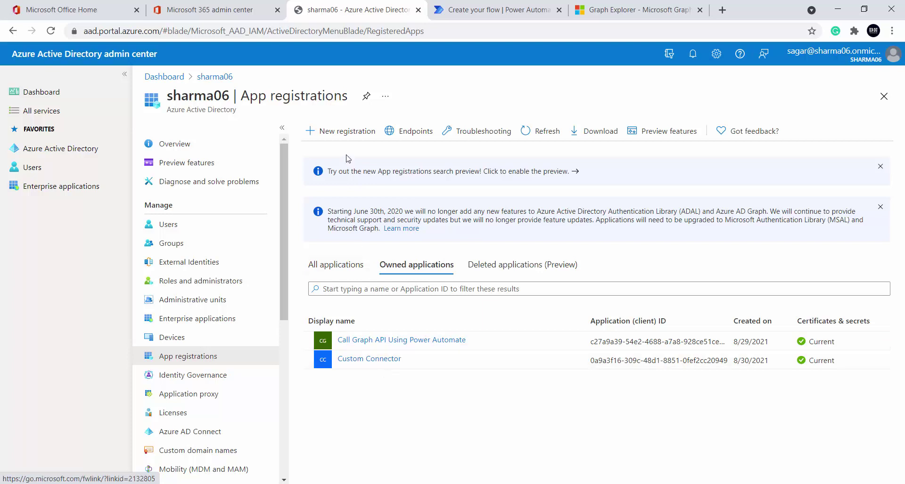
- Register a new single-tenant application named DSTechMirror-Demo-GraphAPI
click(347, 131)
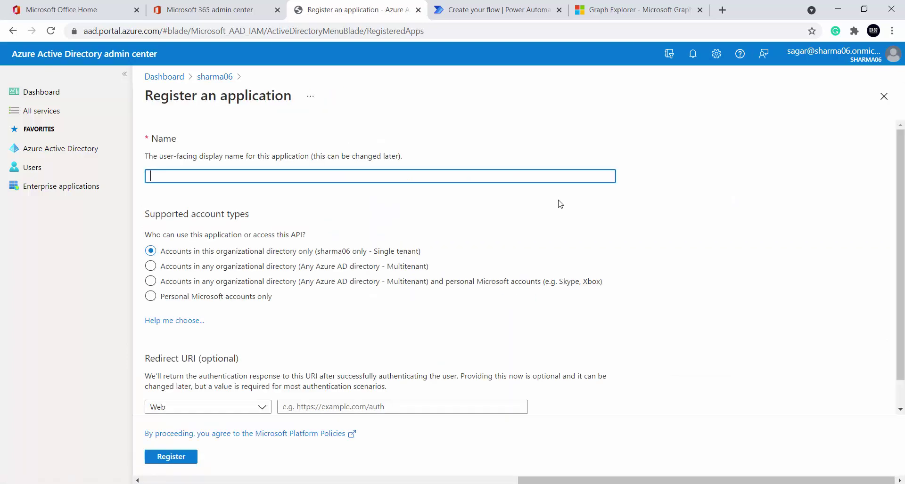
text(Demo)
key(BackSpace)
key(BackSpace)
text(DSTEchMirror-Demo-GraphAPI)
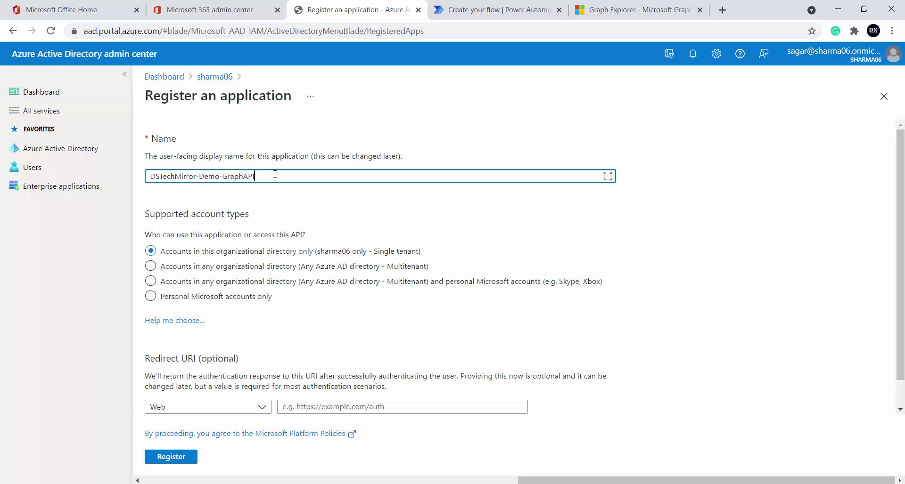
scroll(197, 241, down, 1)
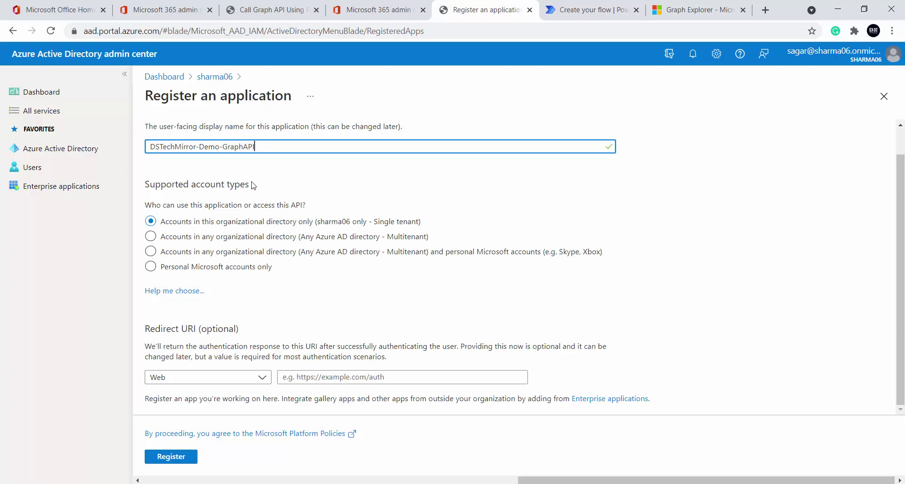
click(179, 465)
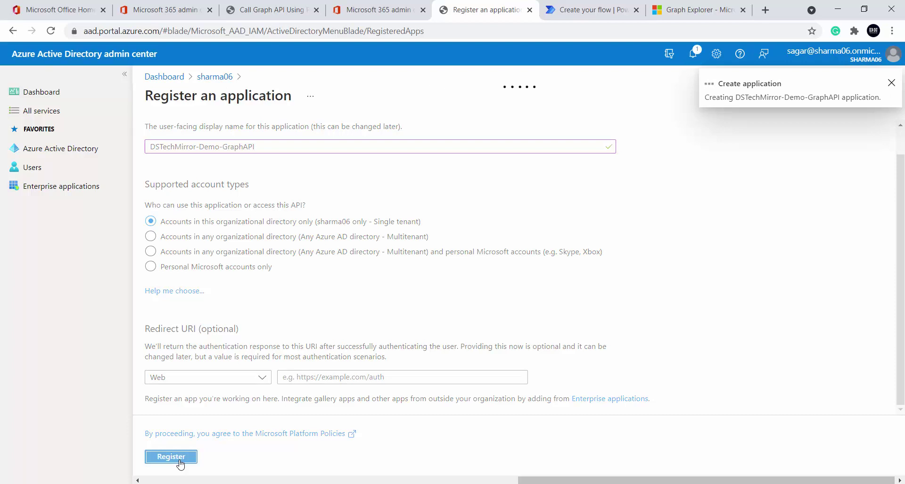
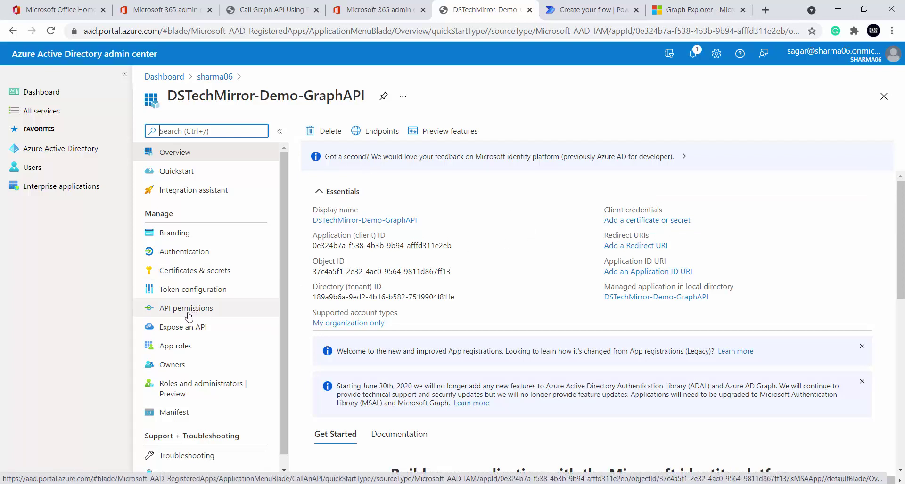
- View the API permissions of the DSTechMirror-Demo-GraphAPI registration and open its Certificates & secrets page
click(188, 311)
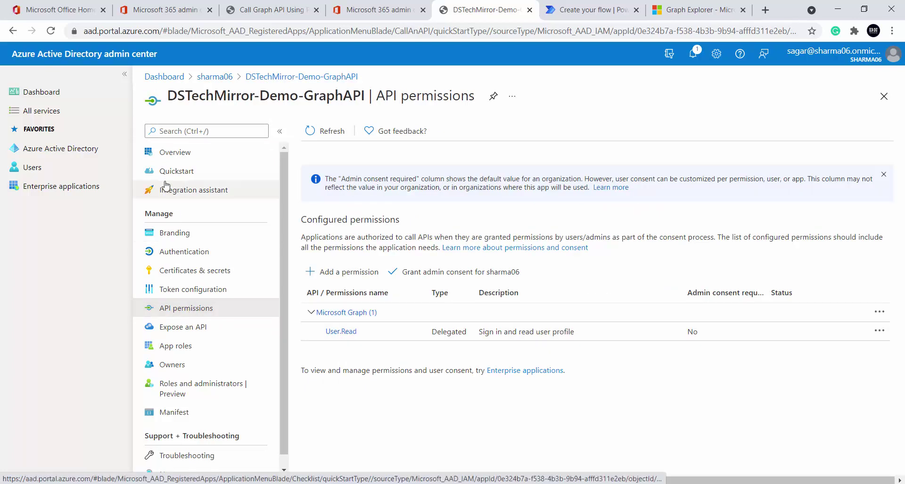
click(50, 150)
click(188, 356)
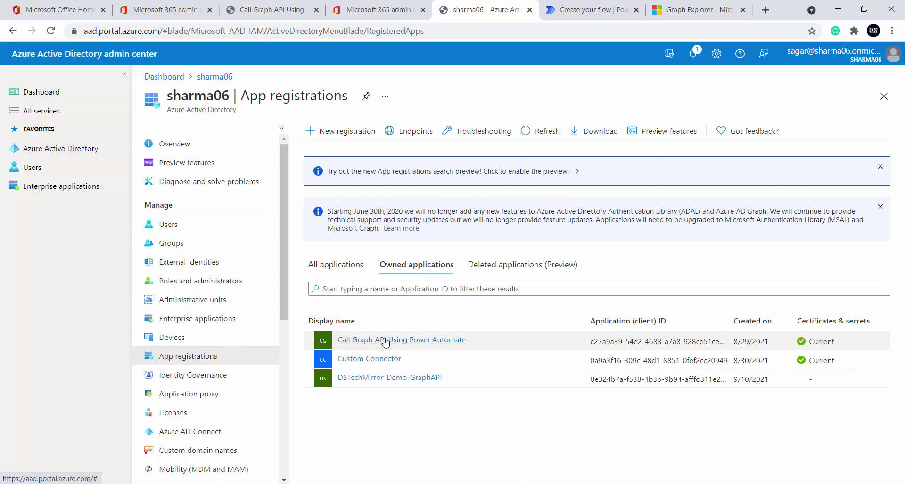
click(374, 379)
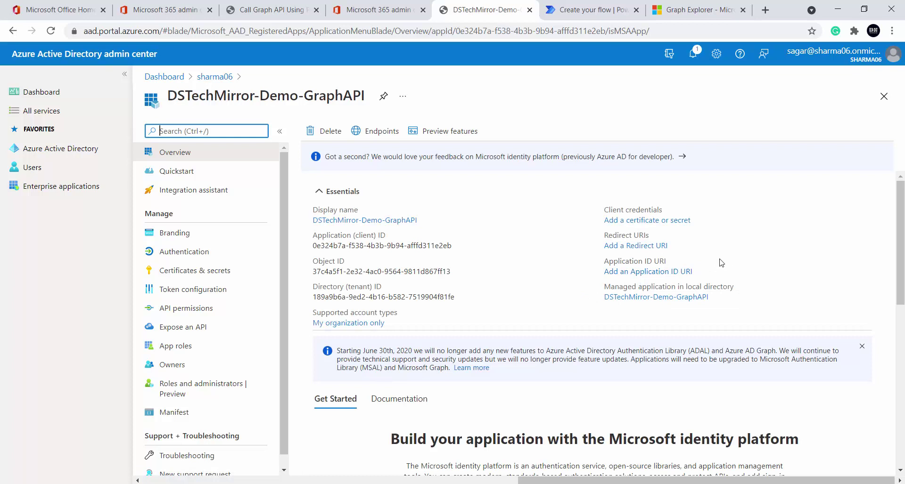
click(671, 224)
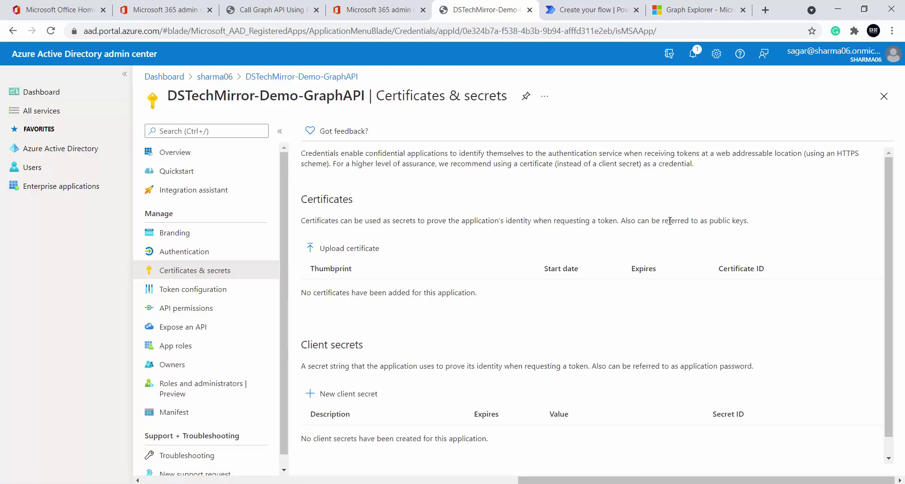
- Add a client secret described as "dstechmirror demo" with a 24-month expiry
click(363, 395)
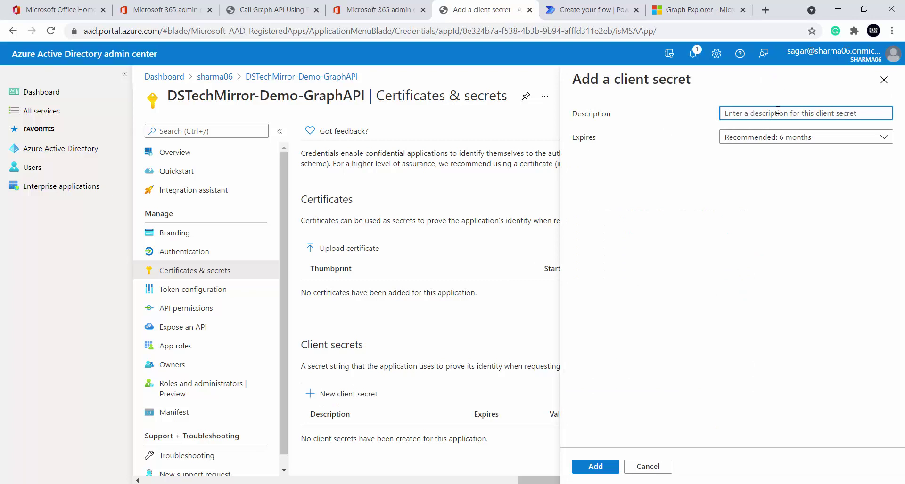
text(dstechmirror demo)
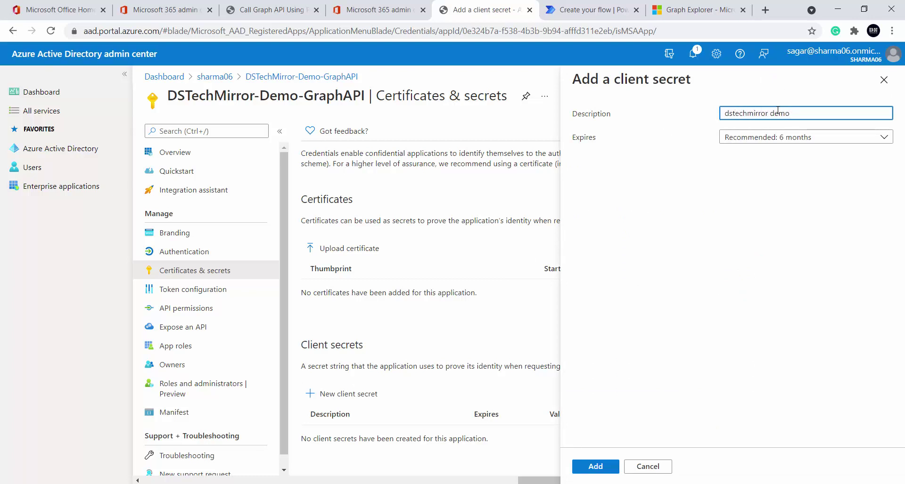
click(848, 138)
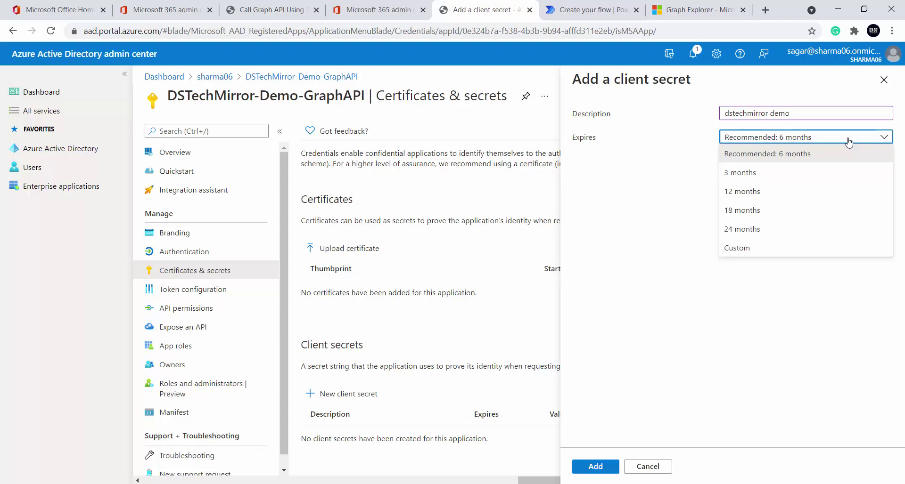
click(779, 228)
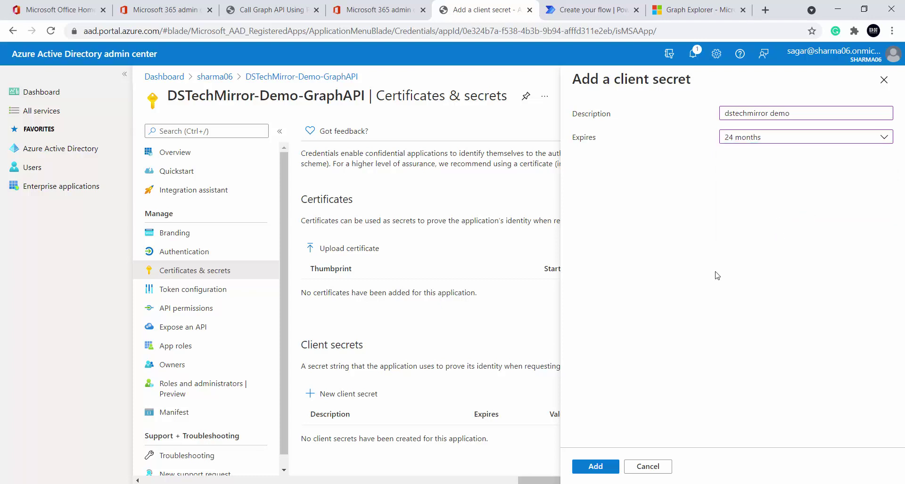
click(595, 467)
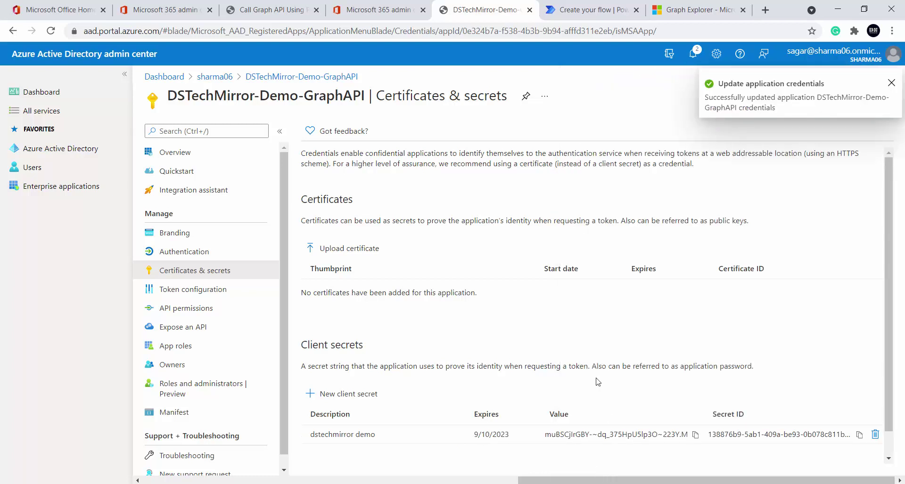
- Copy the new client secret's value and paste it below the bullets on the Agenda slide in PowerPoint
scroll(601, 325, down, 1)
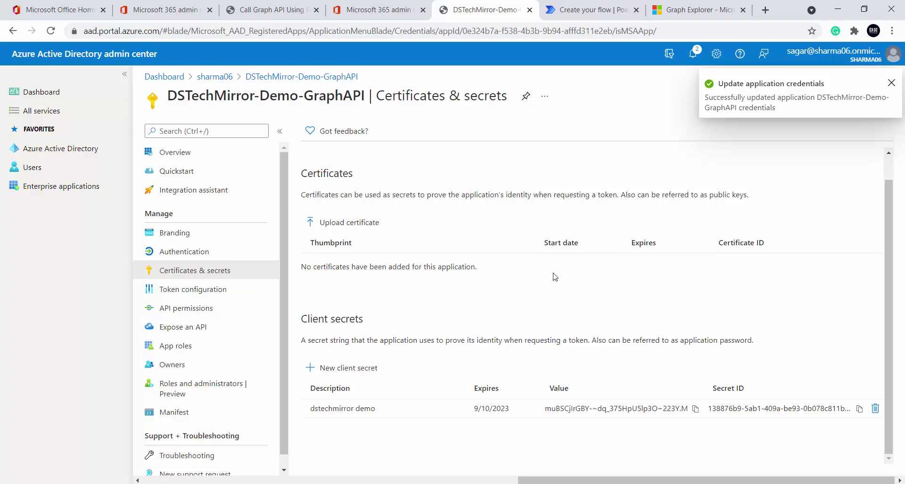
click(695, 410)
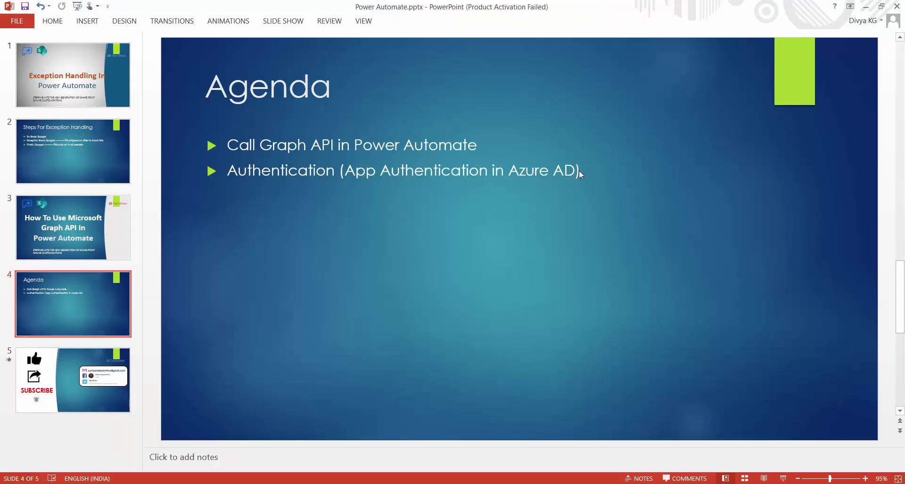
click(579, 170)
key(Return)
key(Return)
key(ctrl+v)
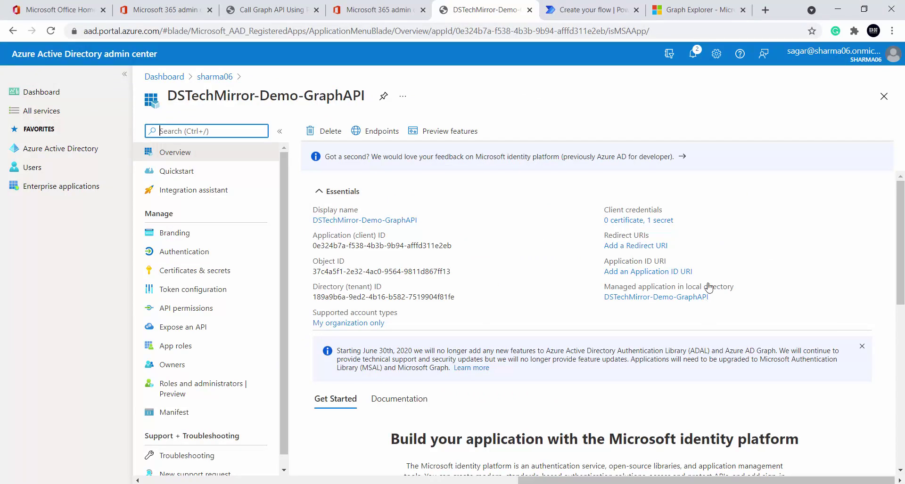
- Examine in Graph Explorer which permissions the non-guest user count query requires
click(692, 9)
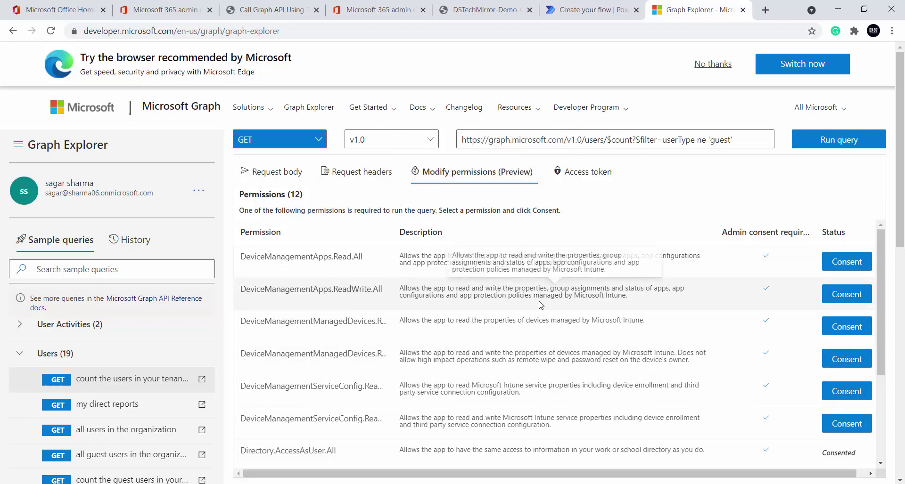
scroll(539, 297, down, 3)
scroll(539, 297, up, 3)
scroll(540, 306, down, 3)
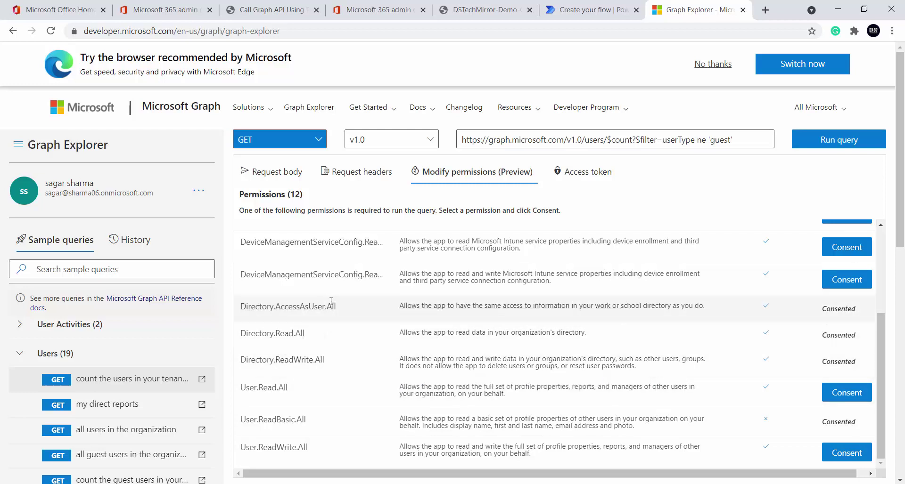
- Return to the DSTechMirror-Demo-GraphAPI registration and start a request for Microsoft Graph application permissions
click(289, 9)
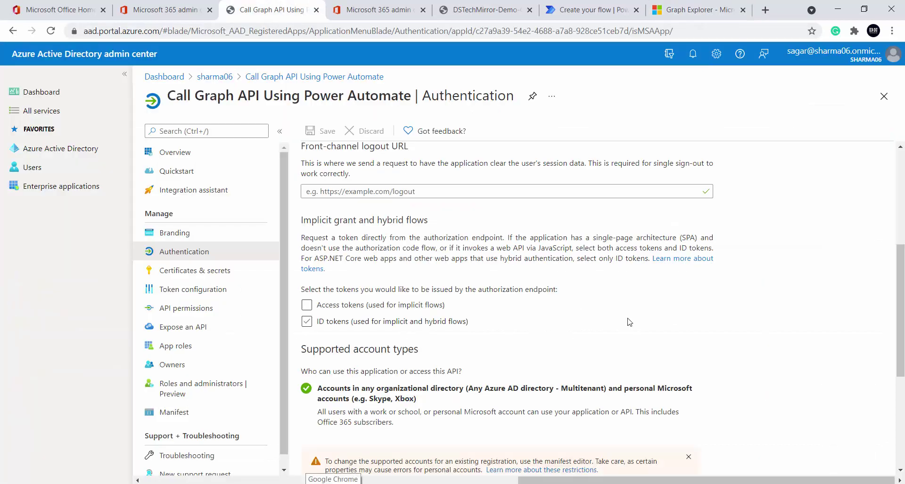
click(506, 7)
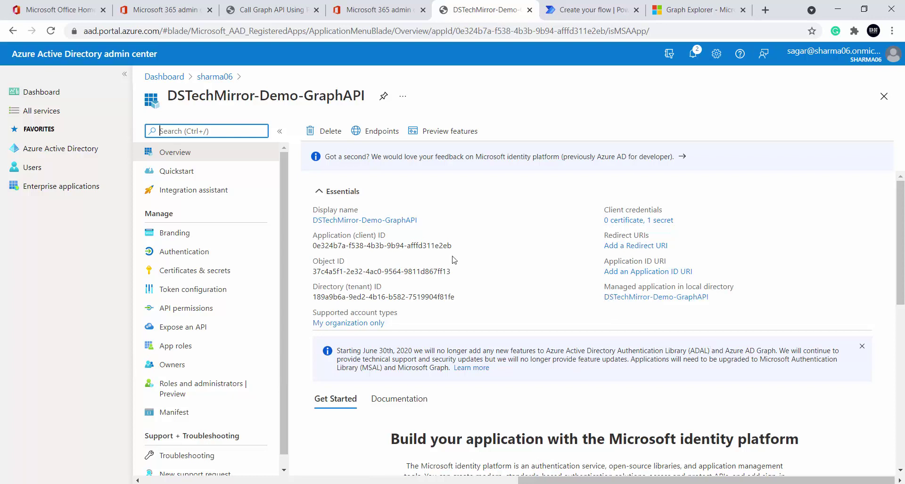
click(188, 309)
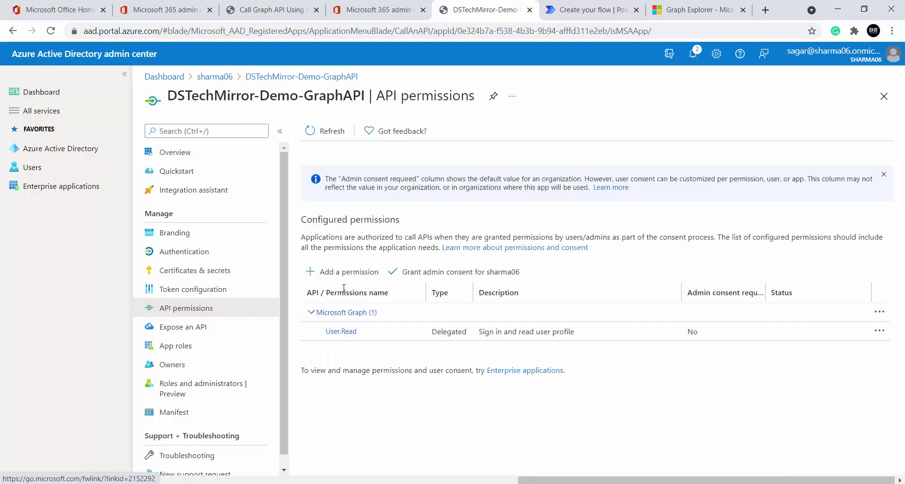
click(343, 275)
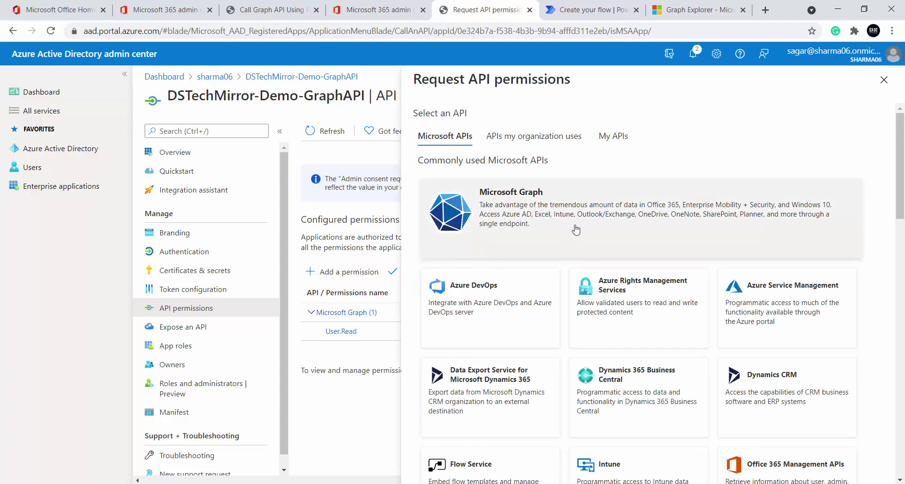
click(540, 221)
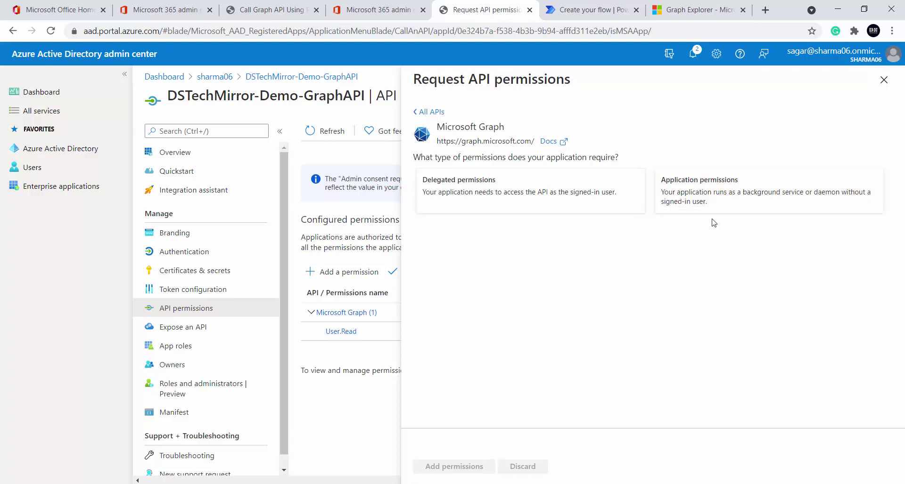
click(726, 198)
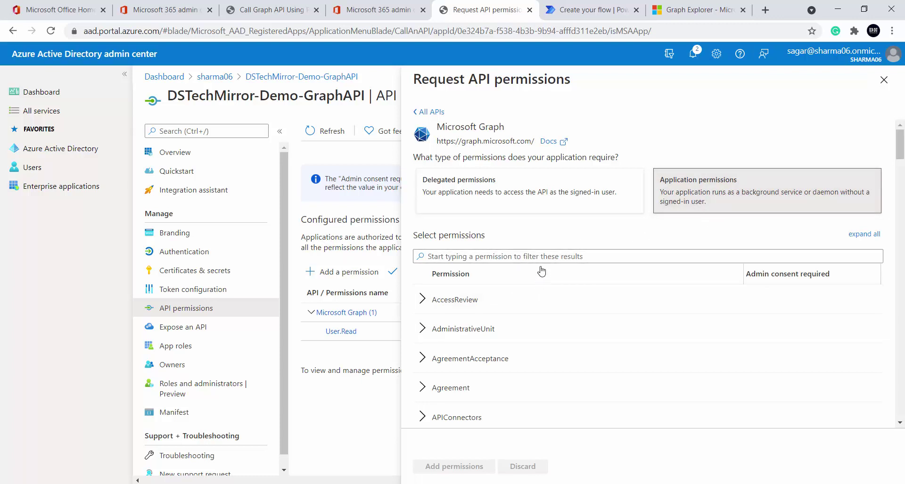
- Add the Directory.Read.All and Directory.ReadWrite.All application permissions and grant admin consent for the organization
click(544, 257)
text(direc)
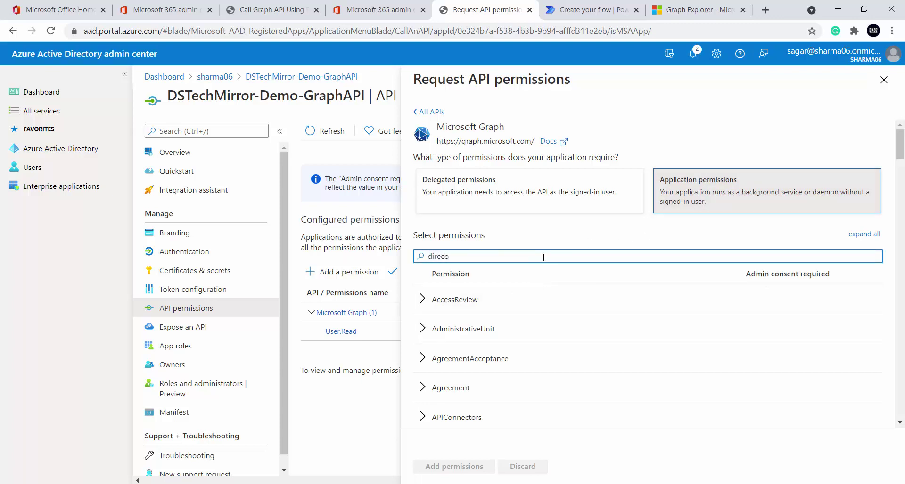
text(tory)
click(422, 299)
click(422, 329)
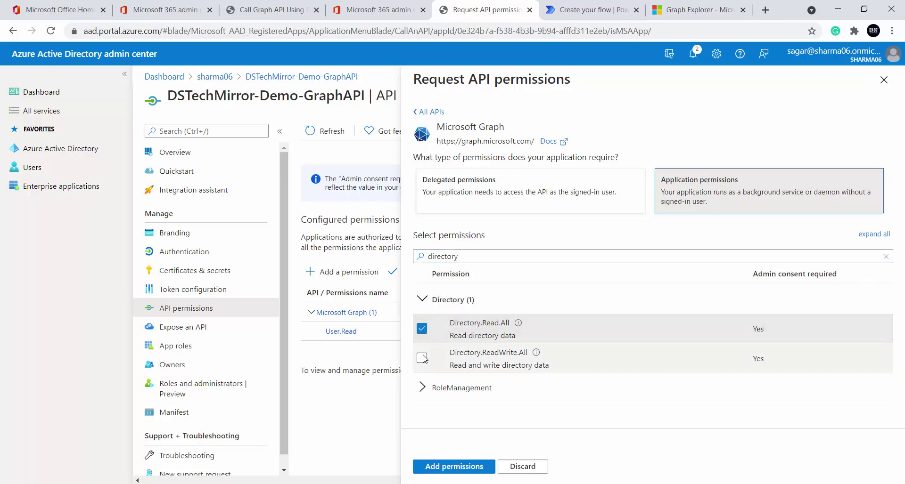
click(422, 358)
click(468, 468)
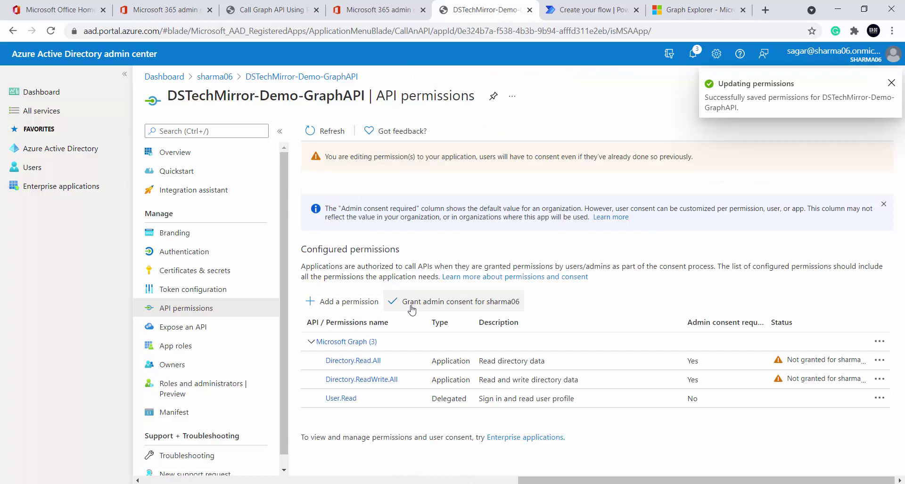
click(449, 304)
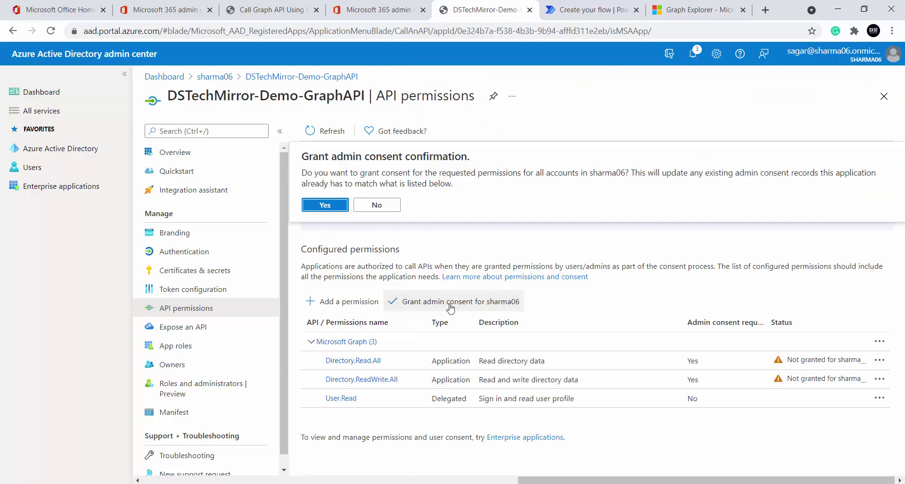
click(320, 209)
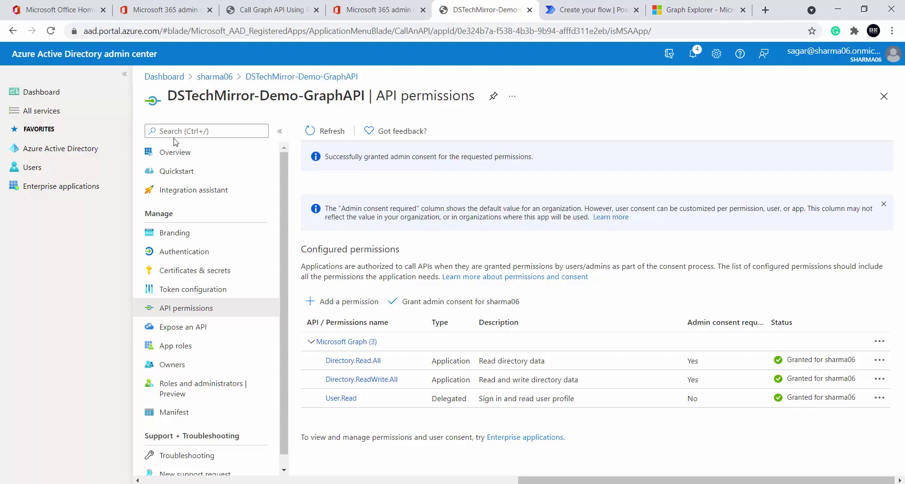
- In the Power Automate HTTP action, keep the credential type as Secret and paste the client secret saved on the PowerPoint slide
click(583, 4)
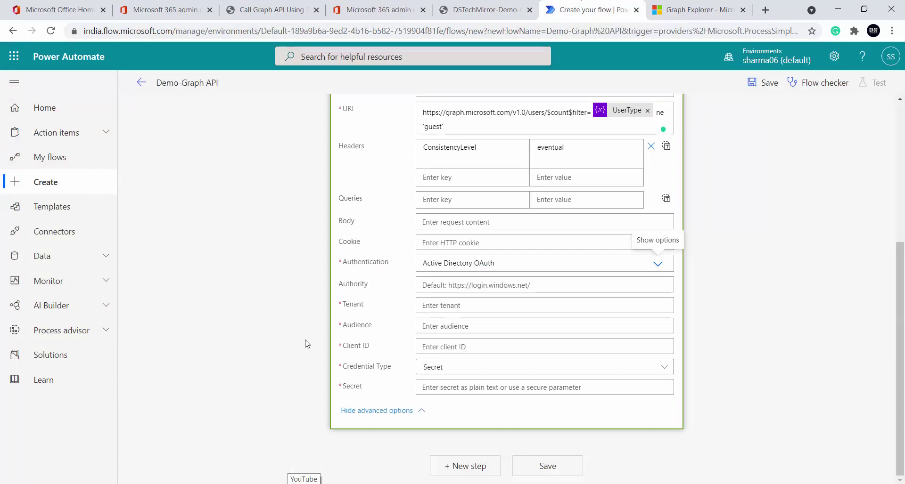
click(443, 371)
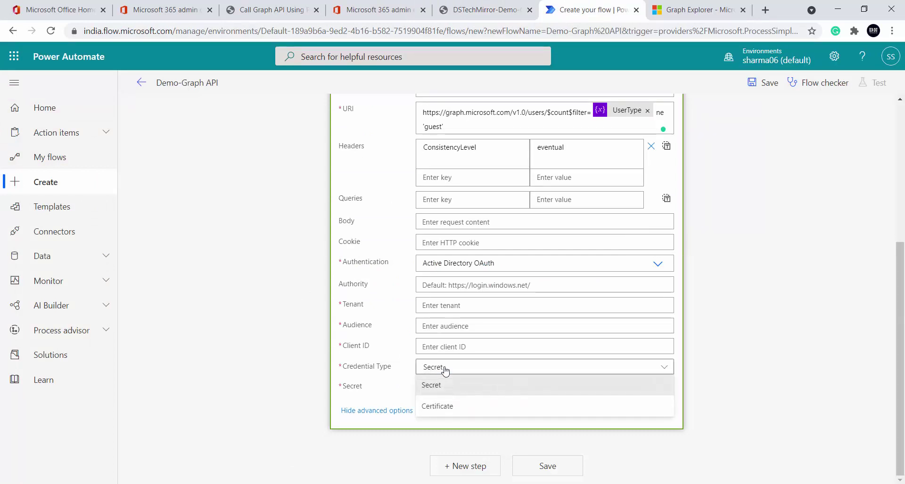
click(445, 384)
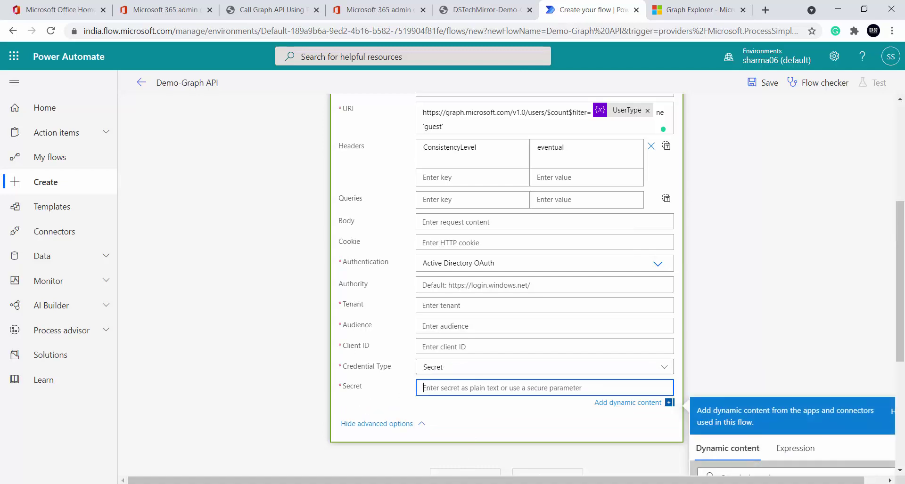
key(alt+Tab)
drag(228, 221, 489, 226)
key(ctrl+c)
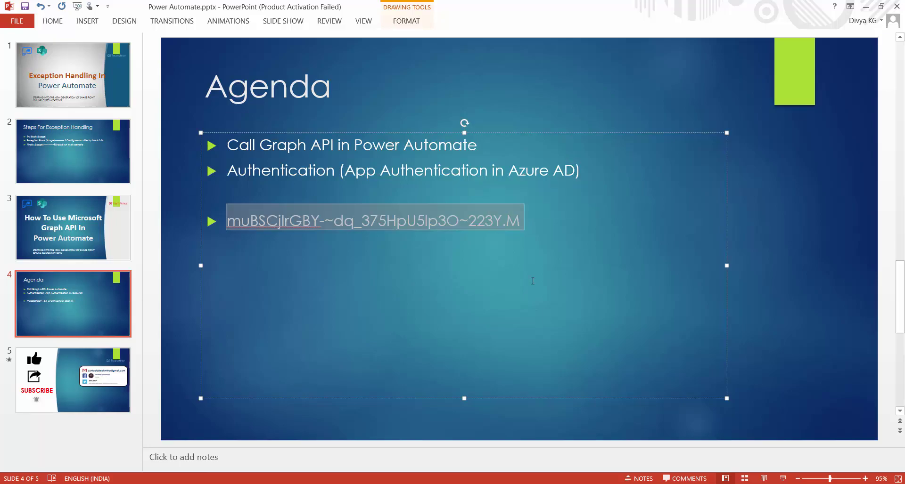
key(alt+Tab)
key(ctrl+v)
- Copy the application (client) ID from the DSTechMirror-Demo-GraphAPI overview into the HTTP action's Client ID
click(457, 346)
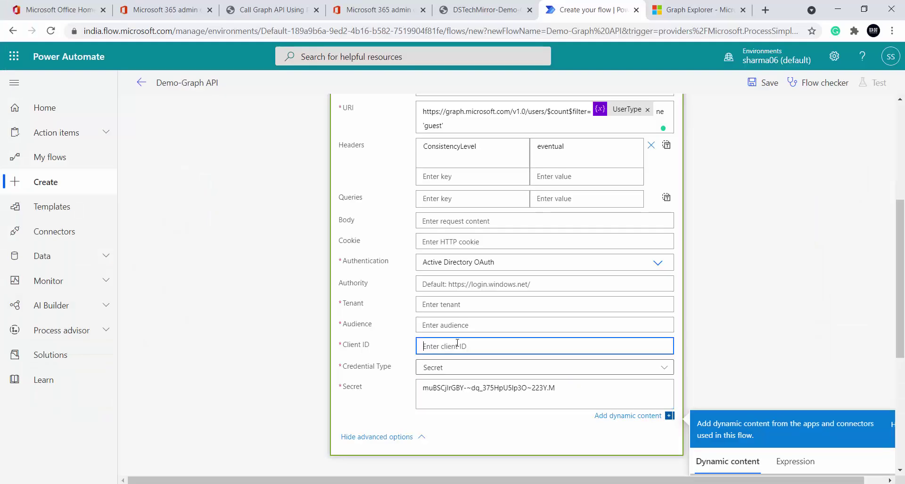
key(alt+Tab)
key(alt+Tab)
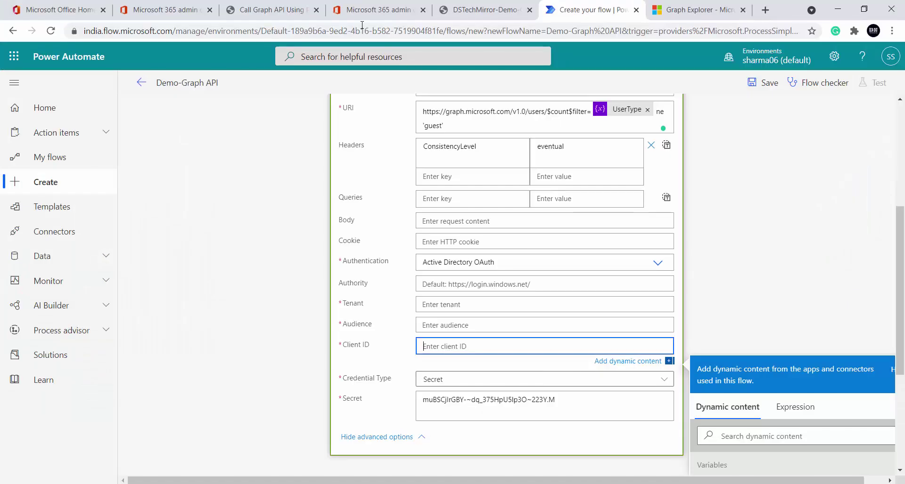
click(467, 5)
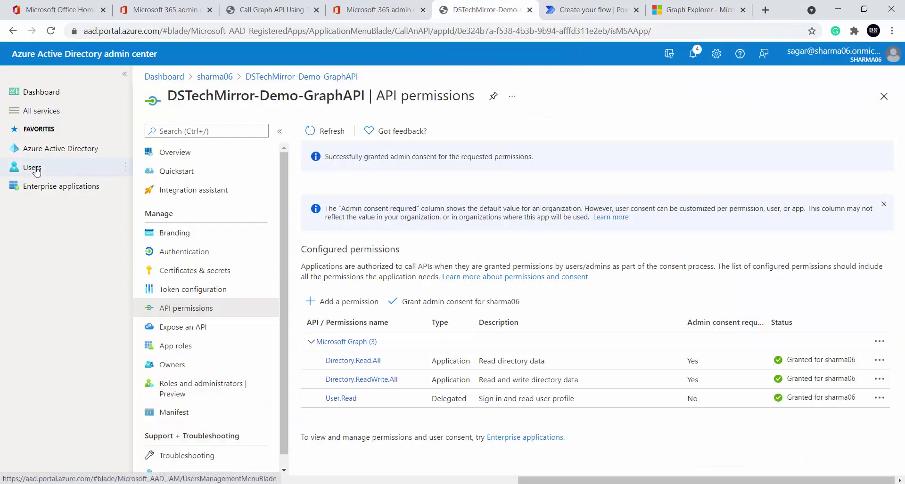
click(51, 154)
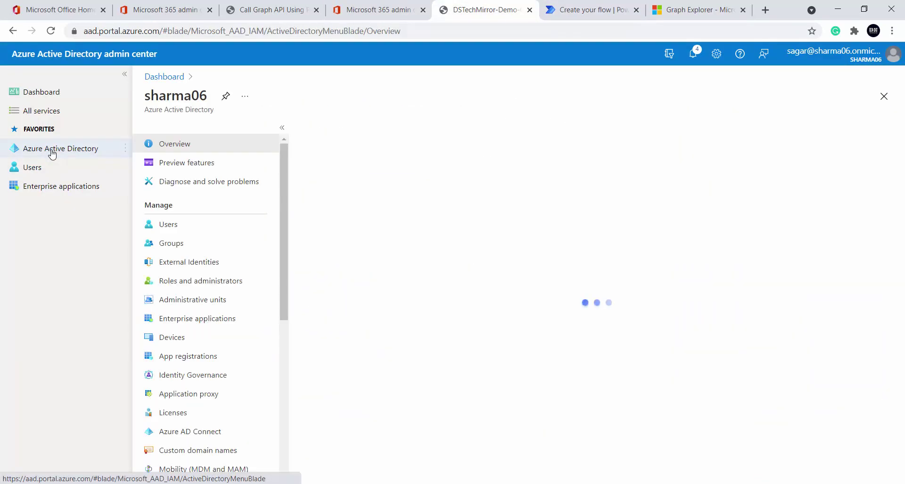
click(171, 356)
click(365, 379)
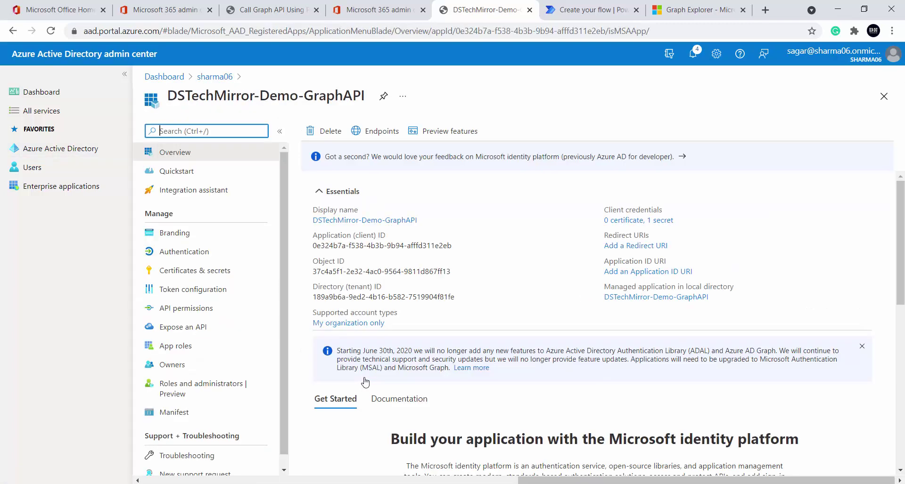
drag(312, 245, 413, 246)
click(459, 245)
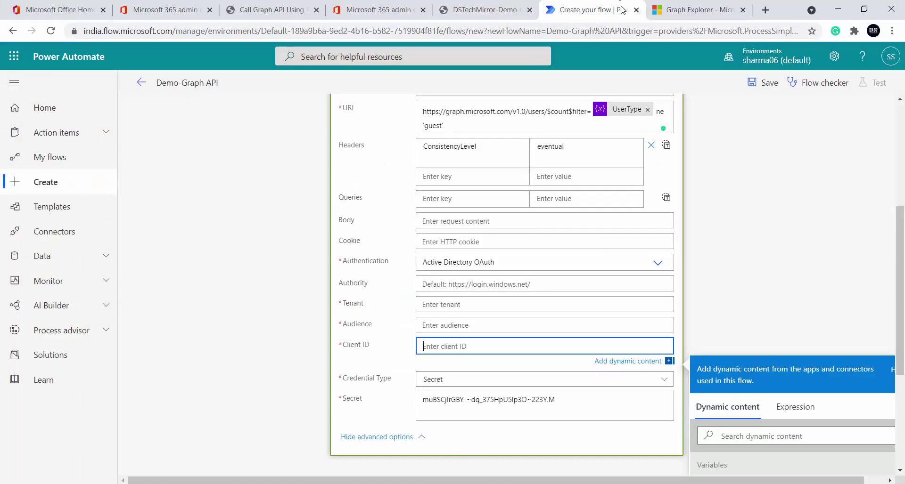
key(ctrl+v)
- Copy the directory (tenant) ID from the app registration overview into the HTTP action's Tenant setting
click(438, 307)
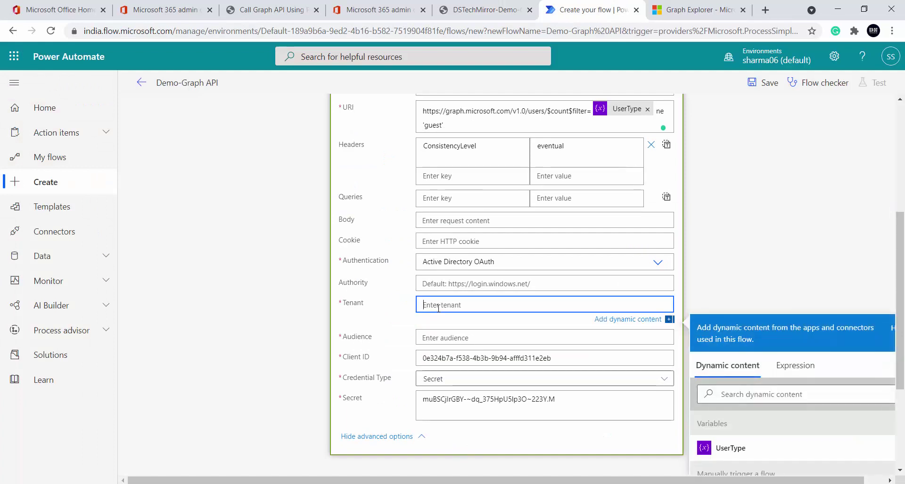
key(ctrl+shift+Tab)
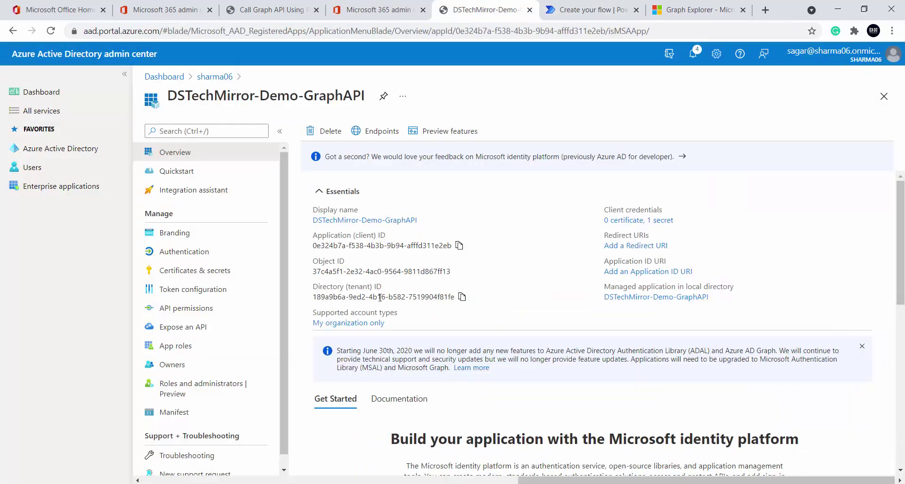
click(461, 297)
key(ctrl+Tab)
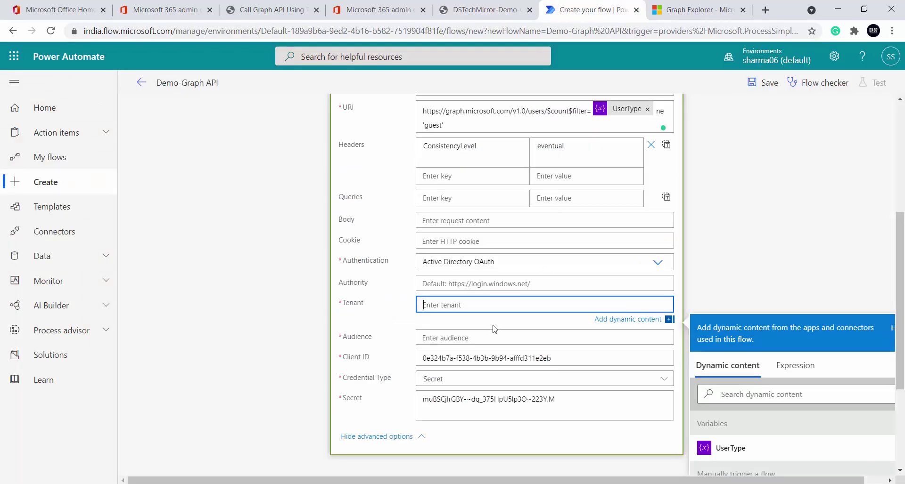
key(ctrl+v)
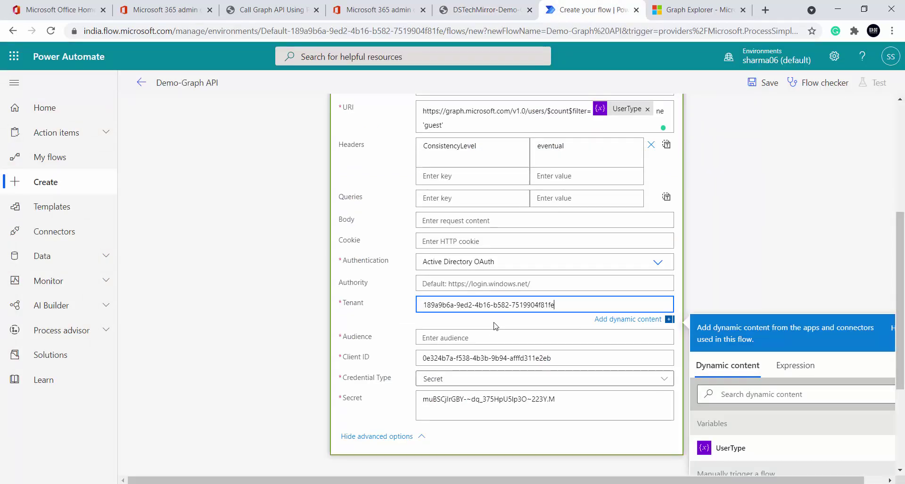
click(514, 279)
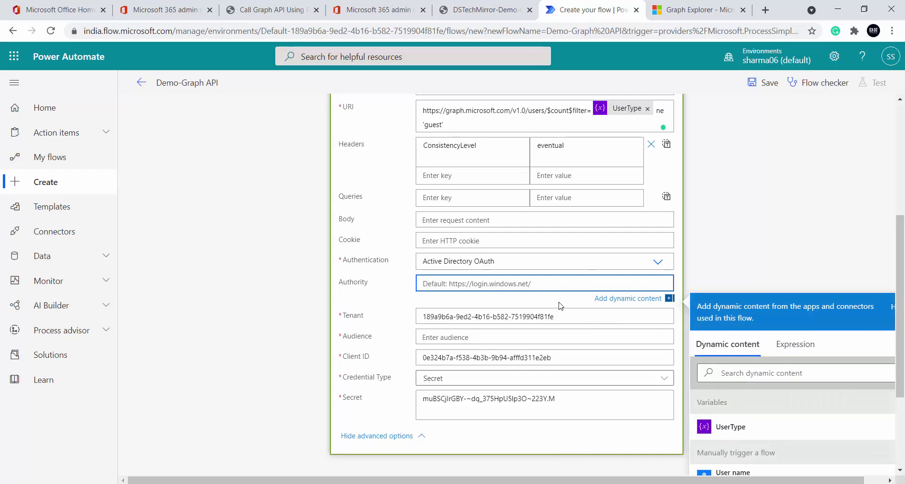
click(542, 300)
click(481, 322)
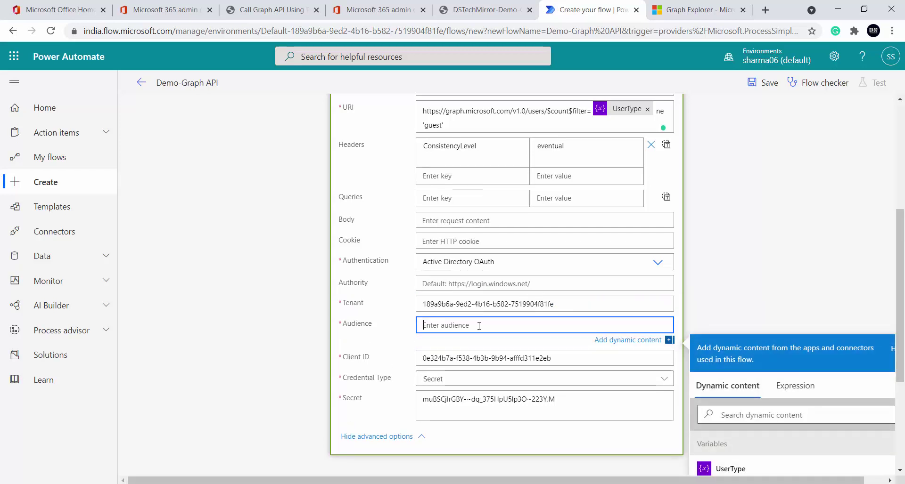
text(http)
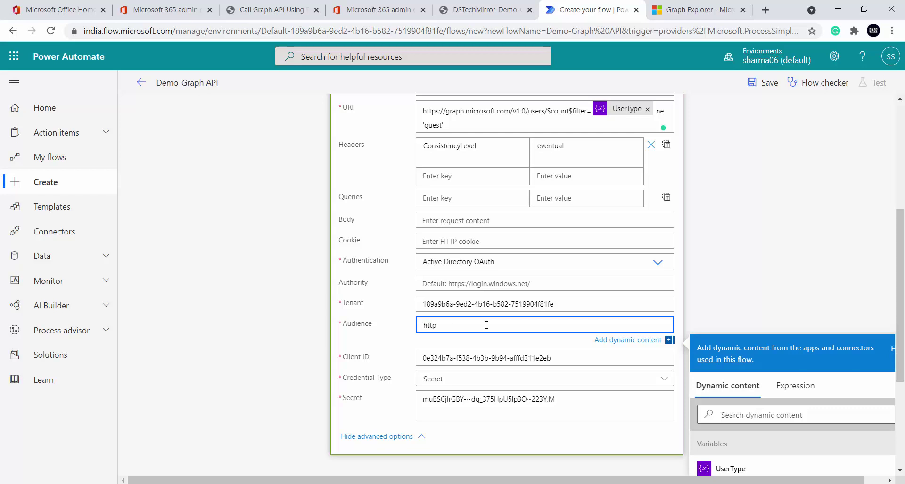
text(s://graph.microsoft.com)
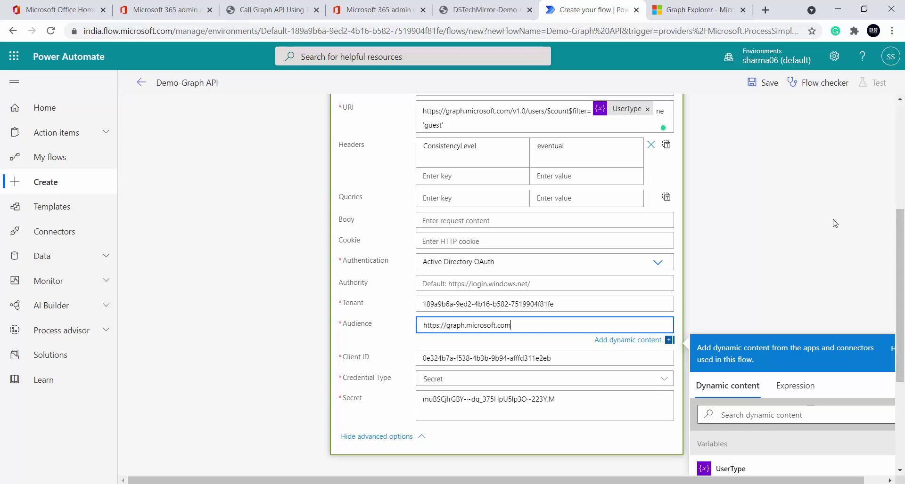
click(846, 191)
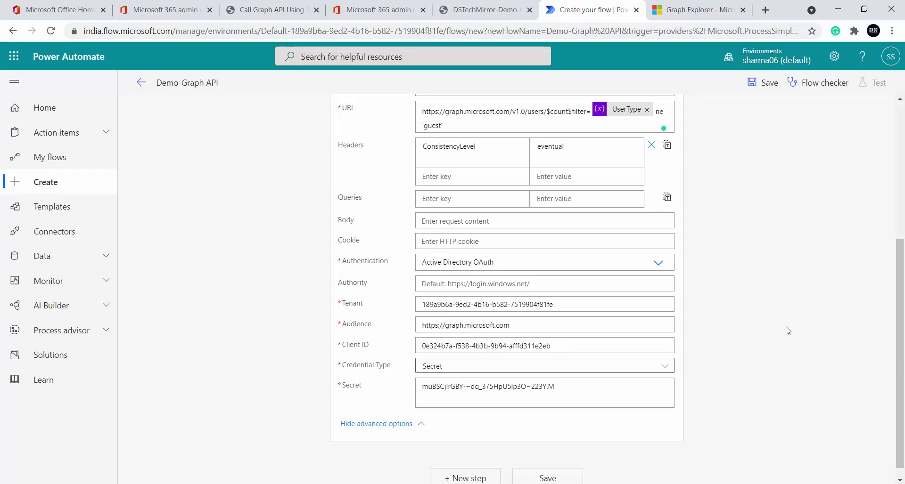
- Review the configured HTTP action and save the Demo-Graph API flow
scroll(785, 332, up, 10)
scroll(757, 342, down, 10)
click(577, 471)
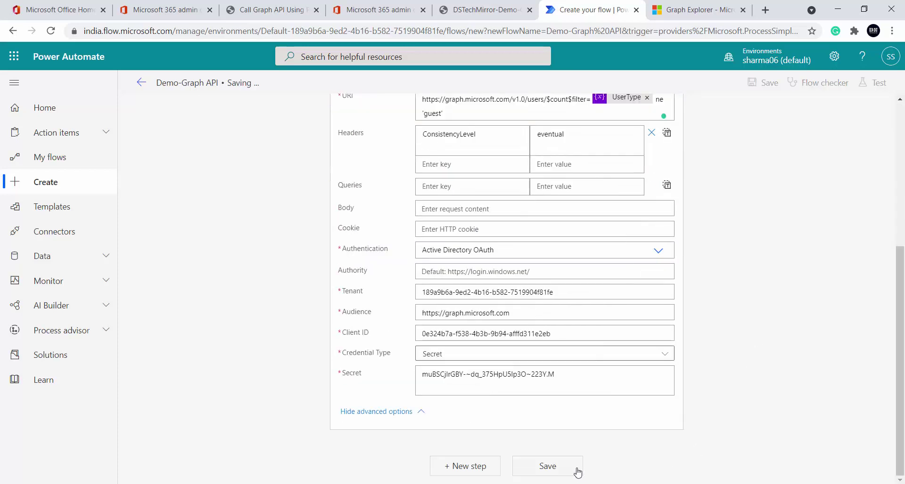
- Add a Response action after the HTTP action and keep its settings expanded
click(486, 468)
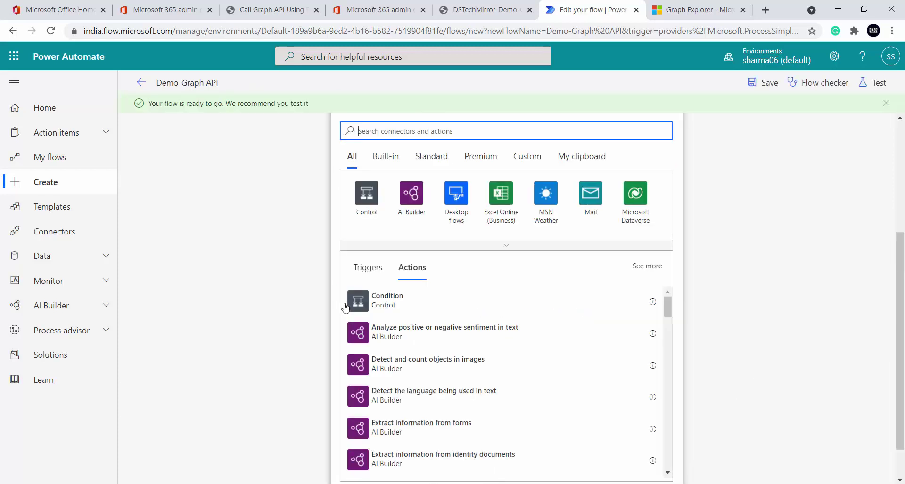
text(resp)
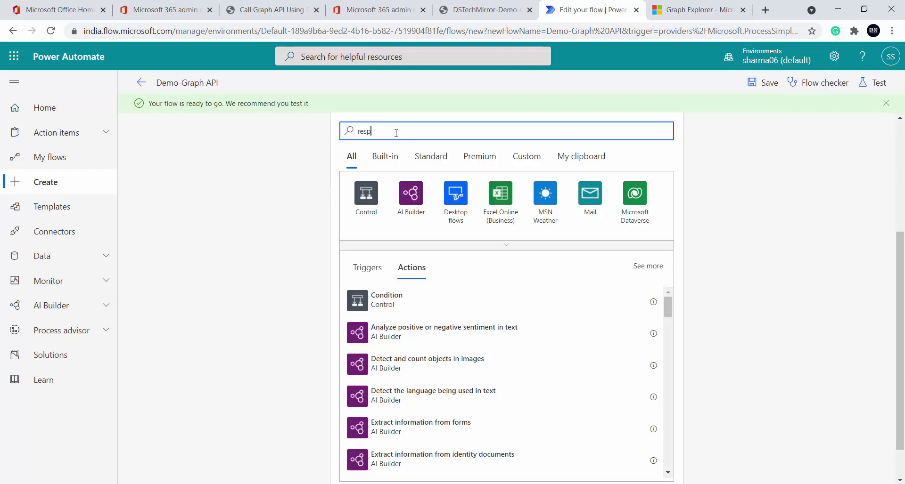
text(onse)
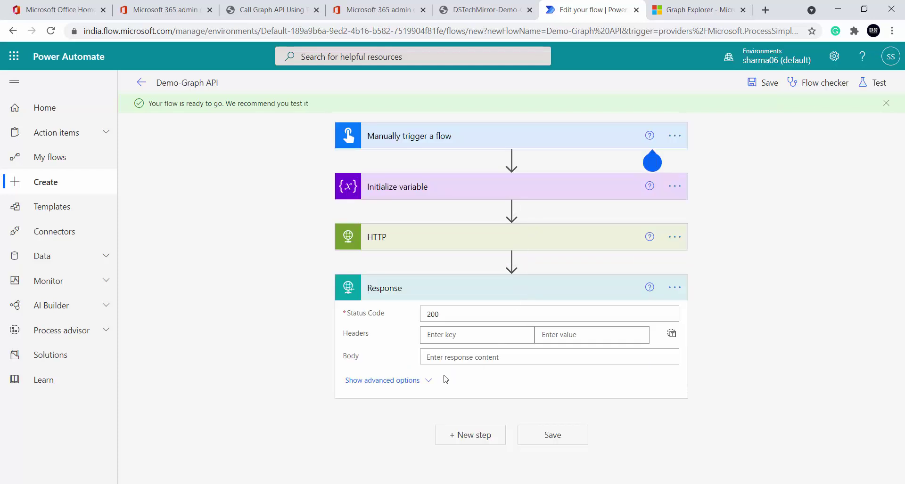
click(472, 361)
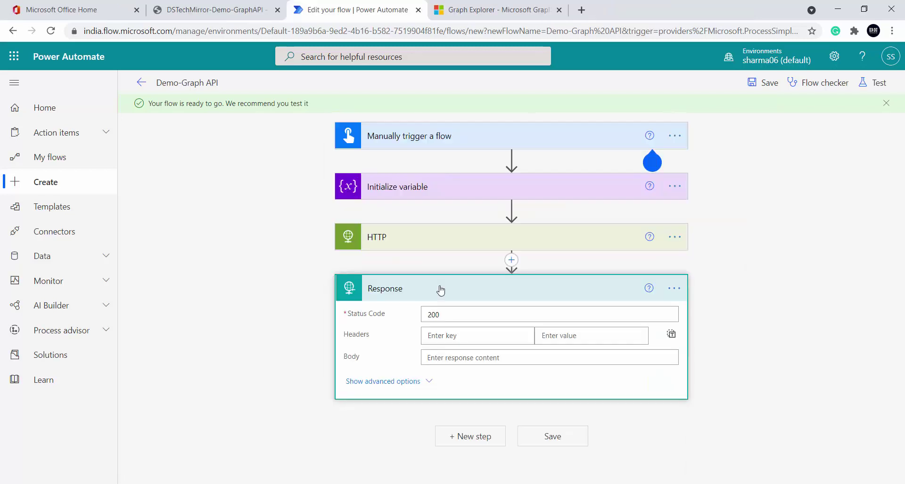
click(440, 289)
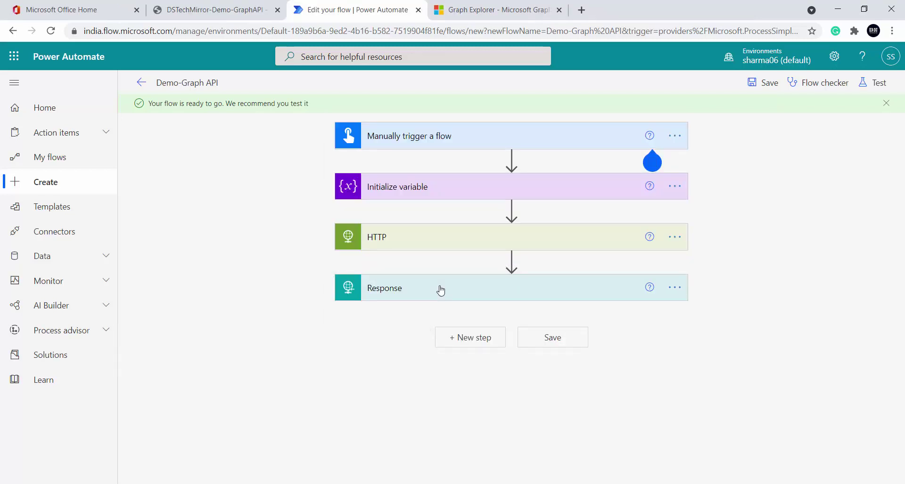
click(440, 289)
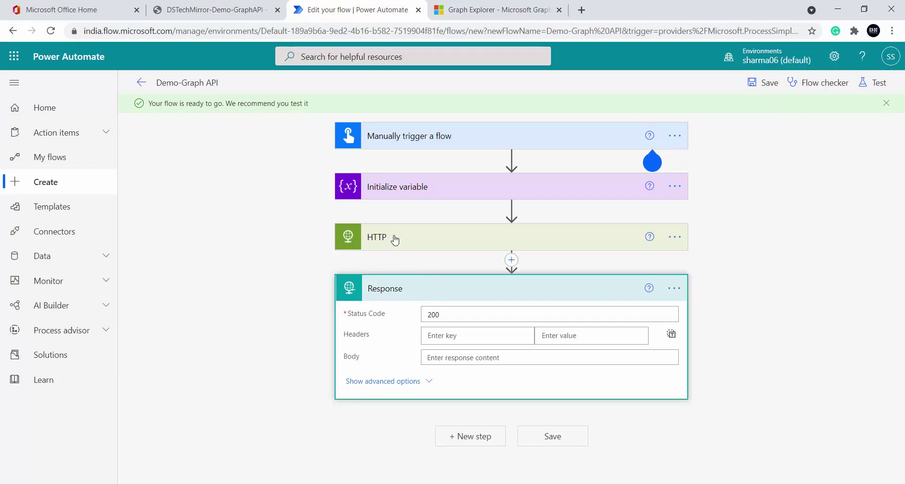
- Replace the Response action's default status code with the Status code dynamic value from the HTTP action
click(456, 316)
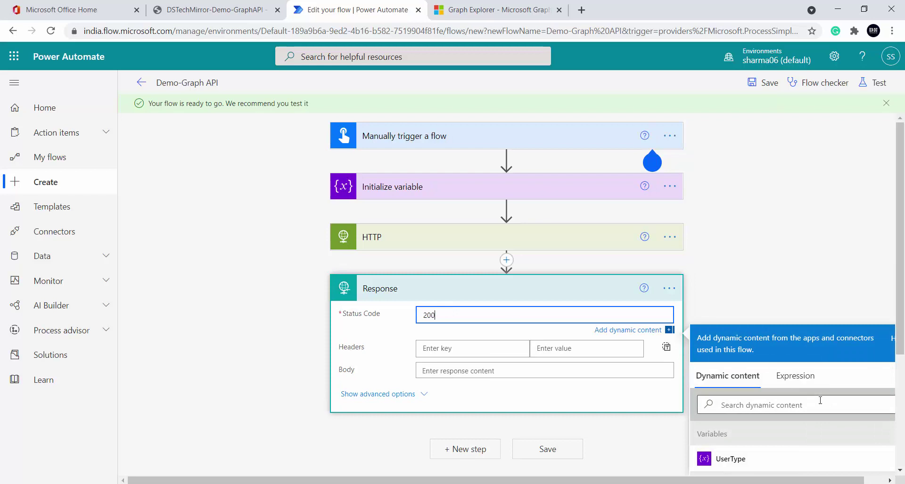
scroll(801, 405, down, 3)
click(754, 446)
double_click(429, 199)
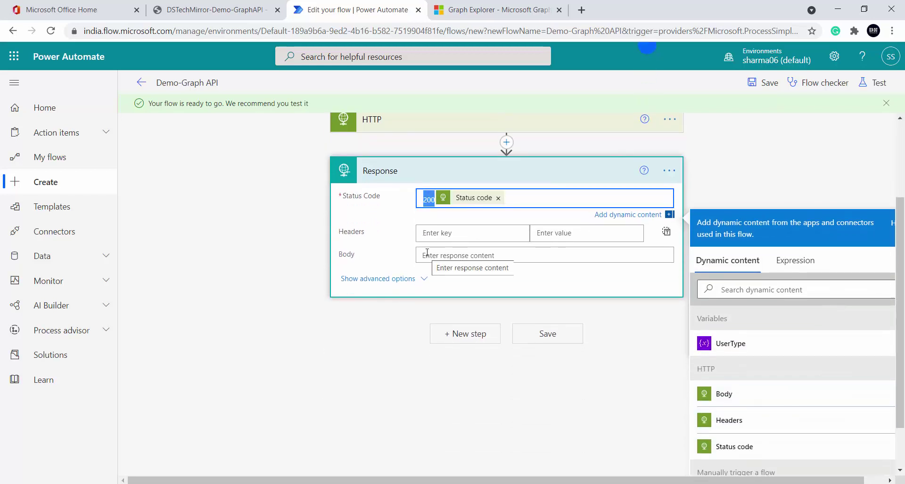
key(BackSpace)
scroll(346, 297, up, 1)
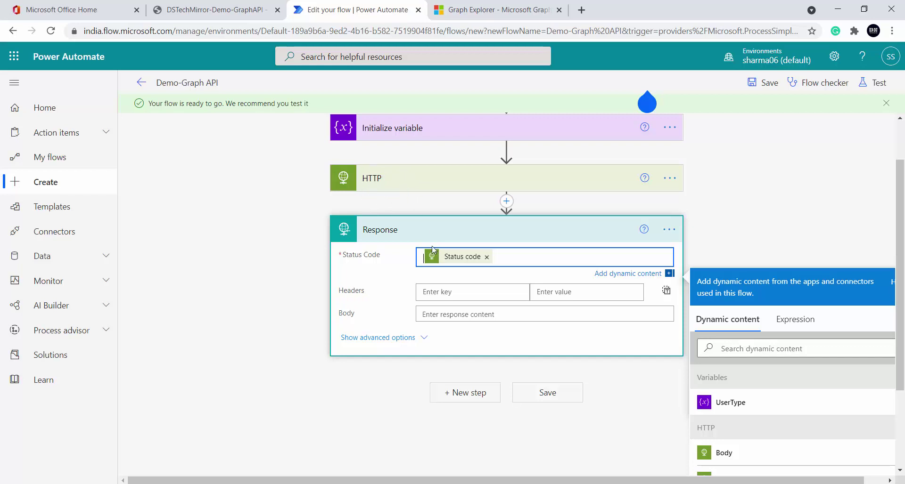
- Set the Response body to the HTTP action's Body dynamic value and save the flow
click(470, 318)
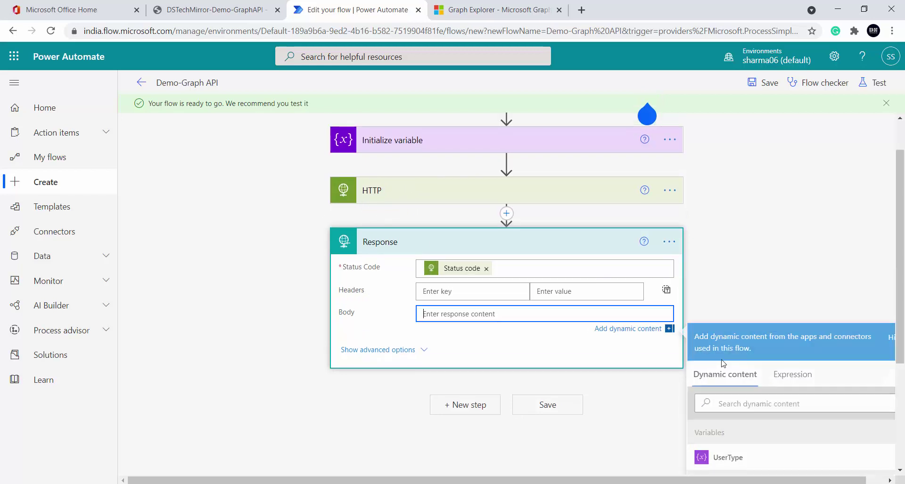
scroll(735, 410, down, 3)
click(738, 402)
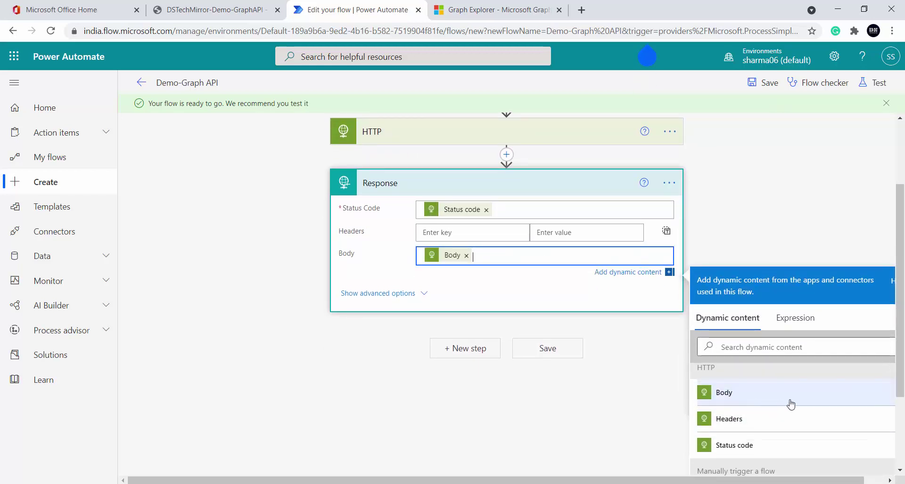
click(556, 359)
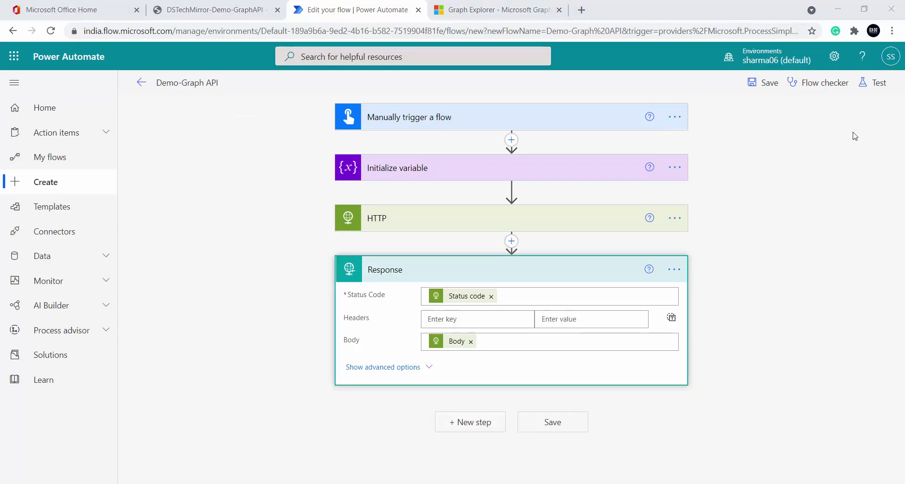
- Run a manual test of the Demo-Graph API flow and view its run results
click(880, 87)
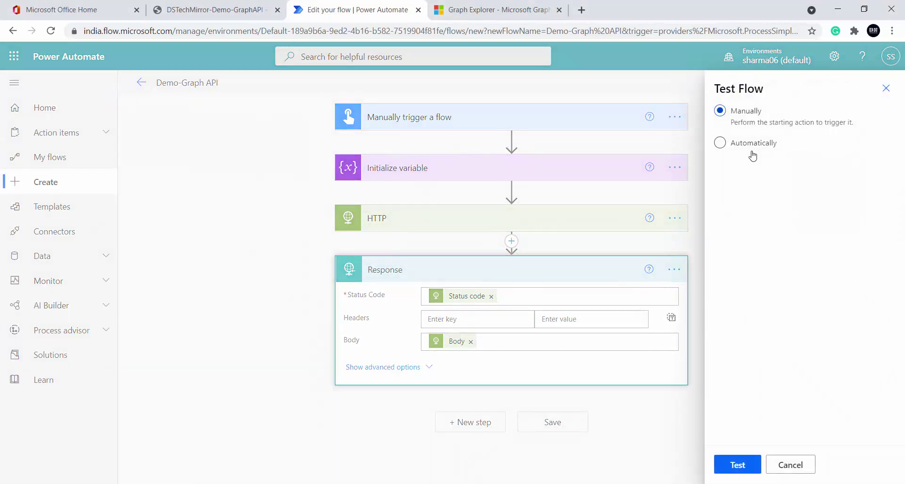
click(737, 465)
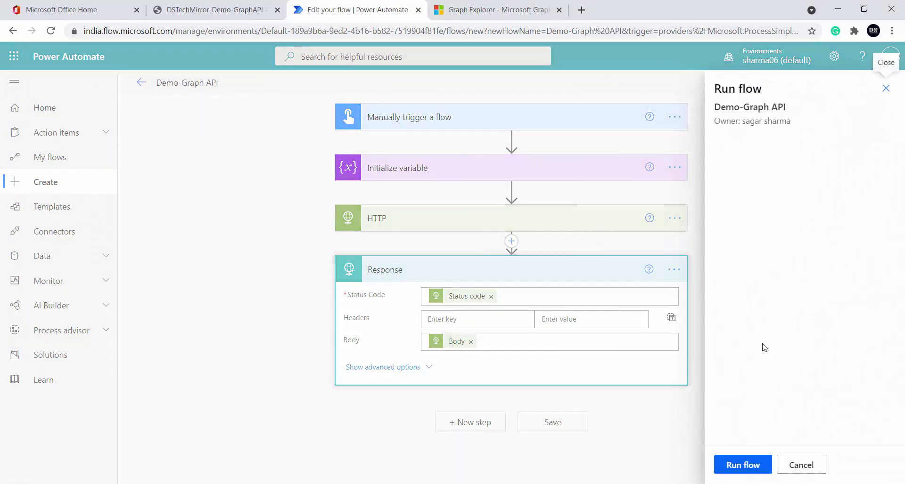
click(746, 465)
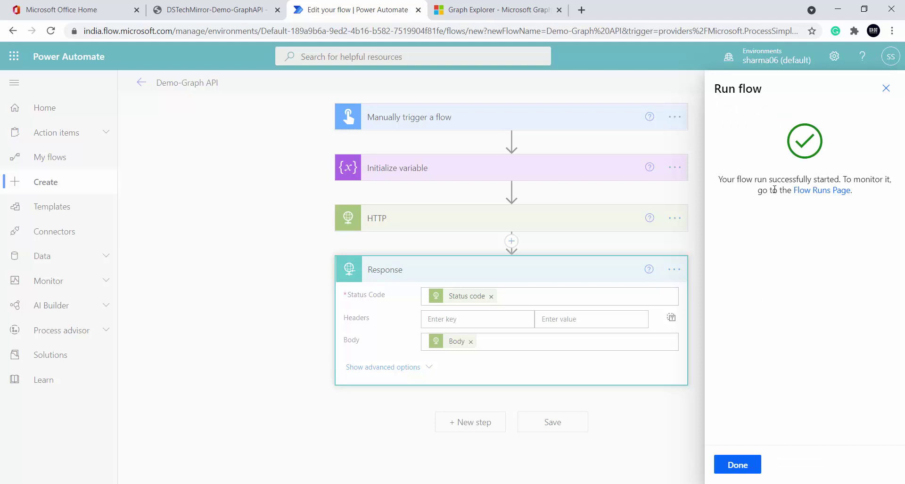
click(734, 468)
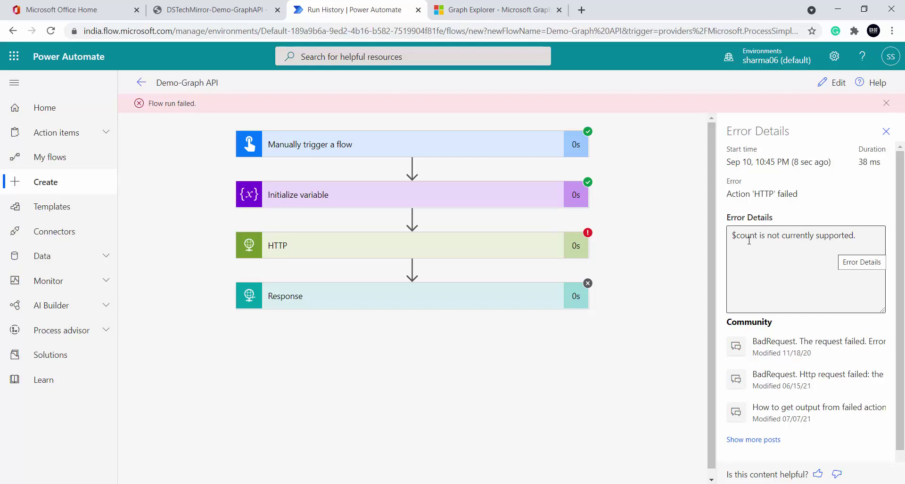
- Return to editing the flow, switch the HTTP headers to text mode, remove the stray \n from the ConsistencyLevel key, and save
click(833, 84)
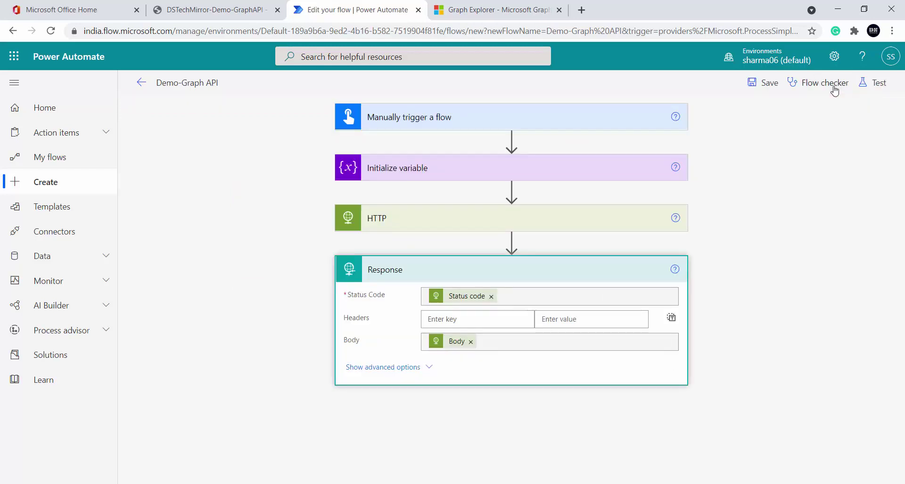
click(477, 225)
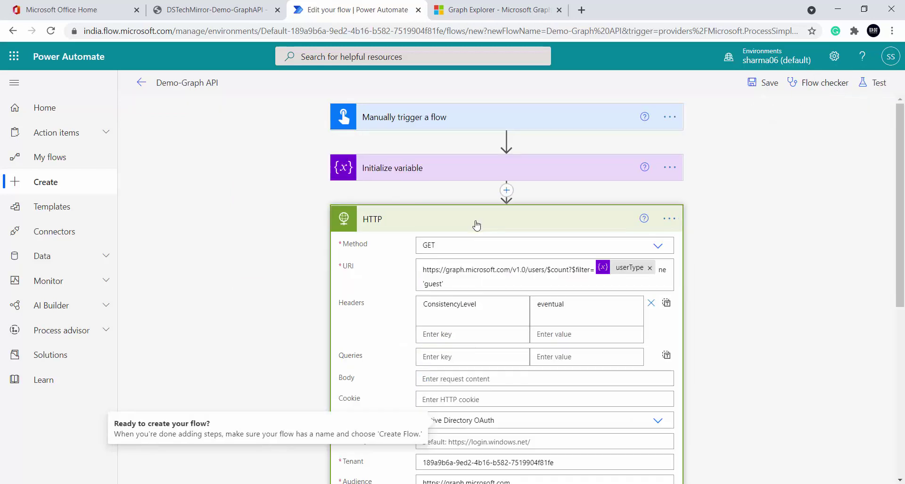
scroll(486, 299, down, 1)
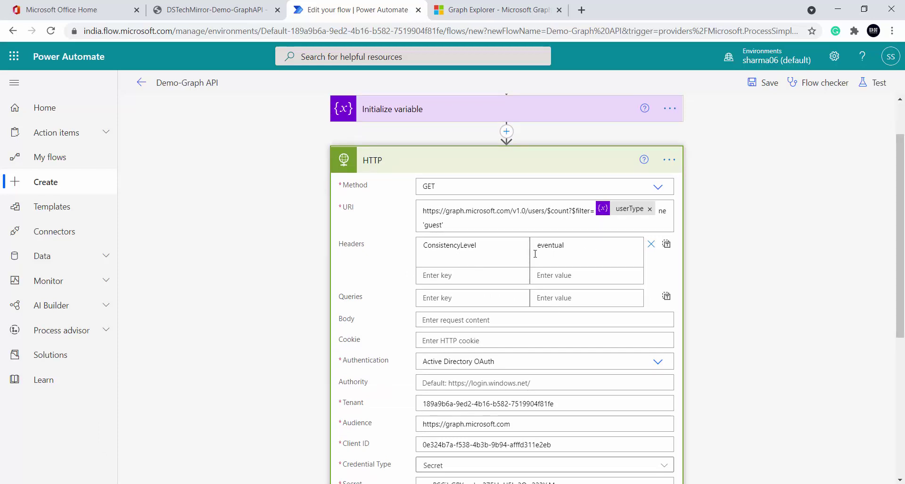
click(665, 245)
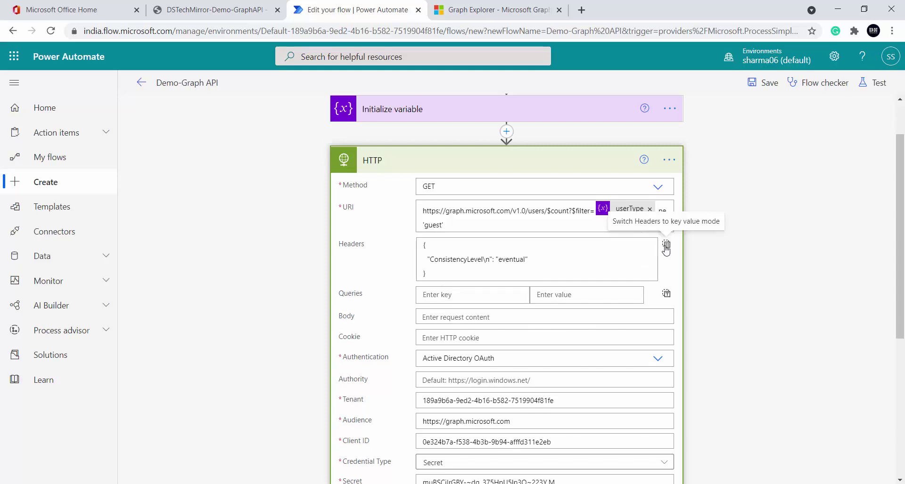
click(490, 260)
key(BackSpace)
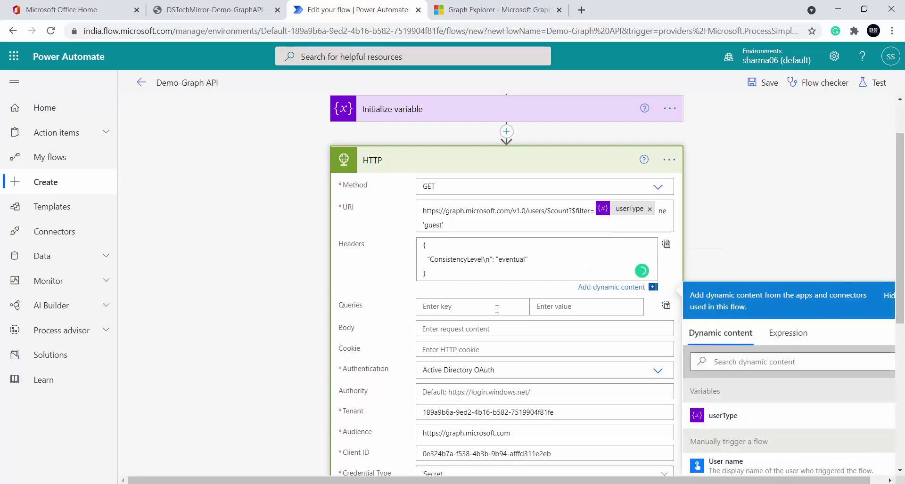
key(BackSpace)
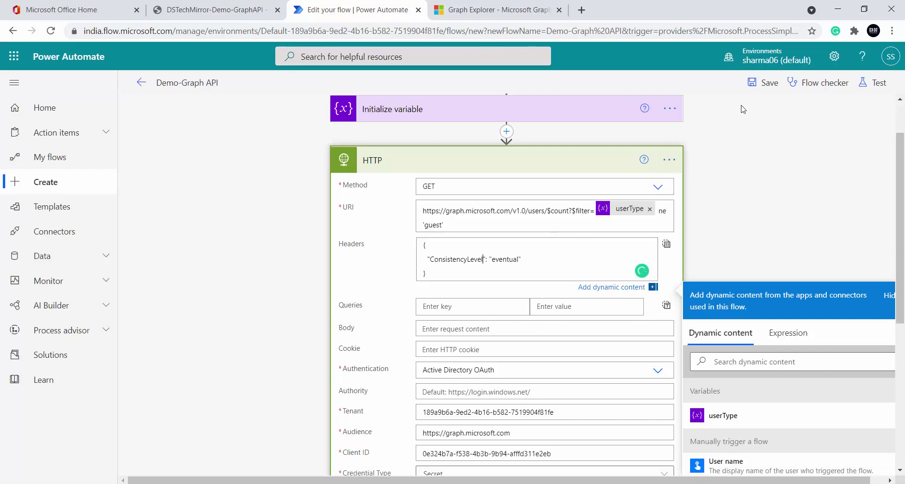
click(767, 83)
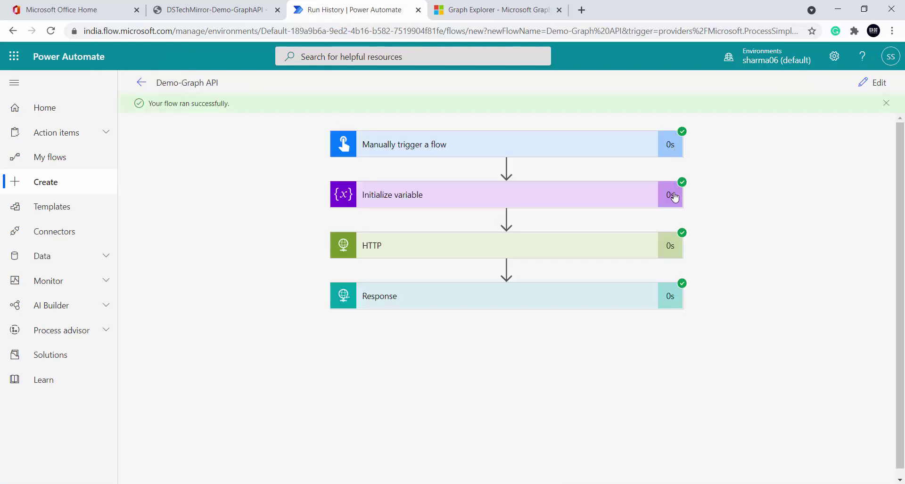
- Examine the Response action's status code and body in the run history and compare them with the Graph Explorer response preview
click(470, 300)
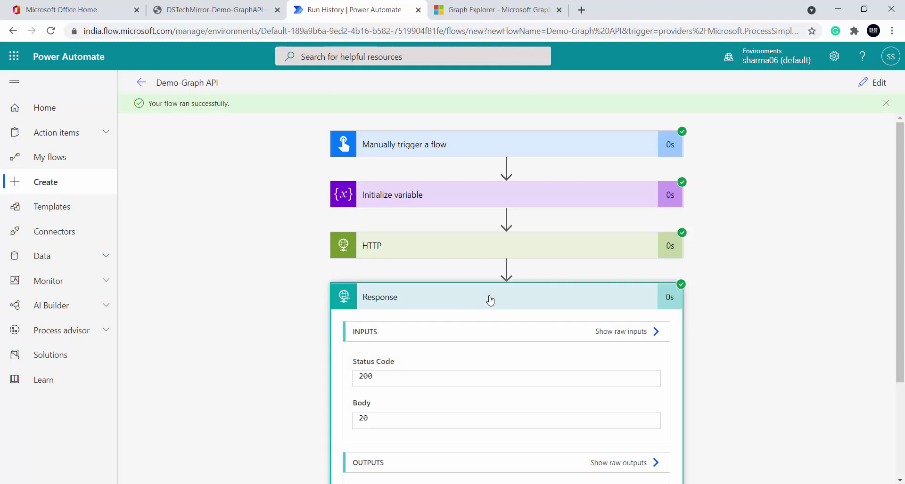
scroll(472, 311, down, 2)
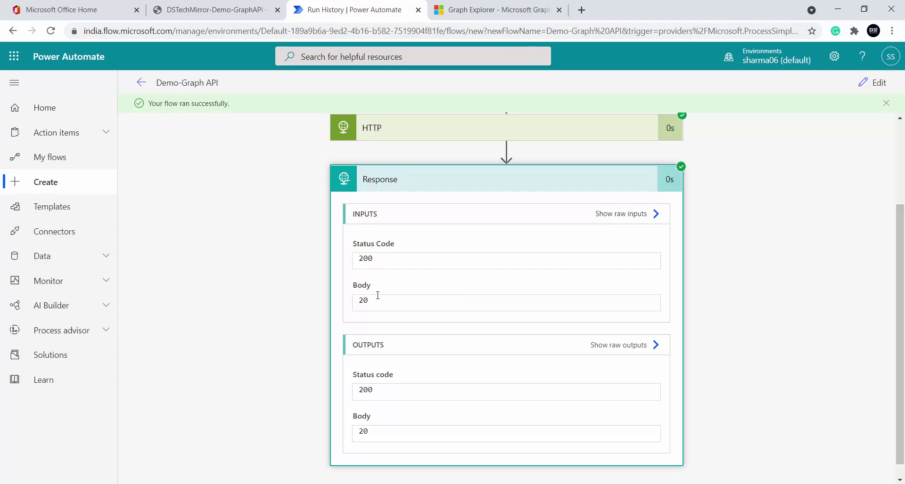
click(483, 8)
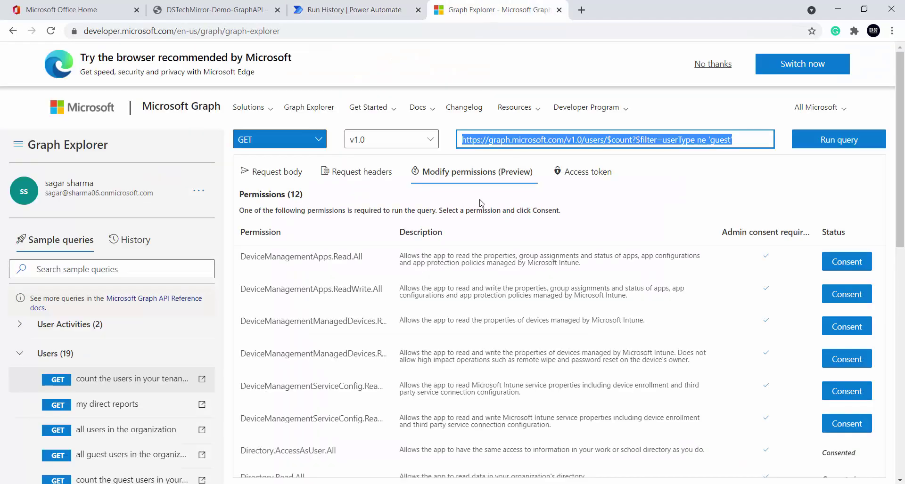
scroll(481, 204, down, 5)
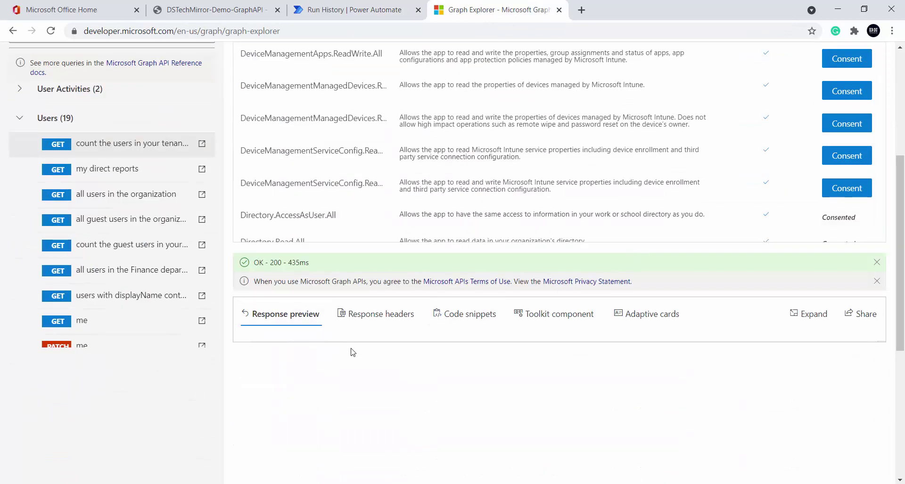
scroll(480, 203, down, 2)
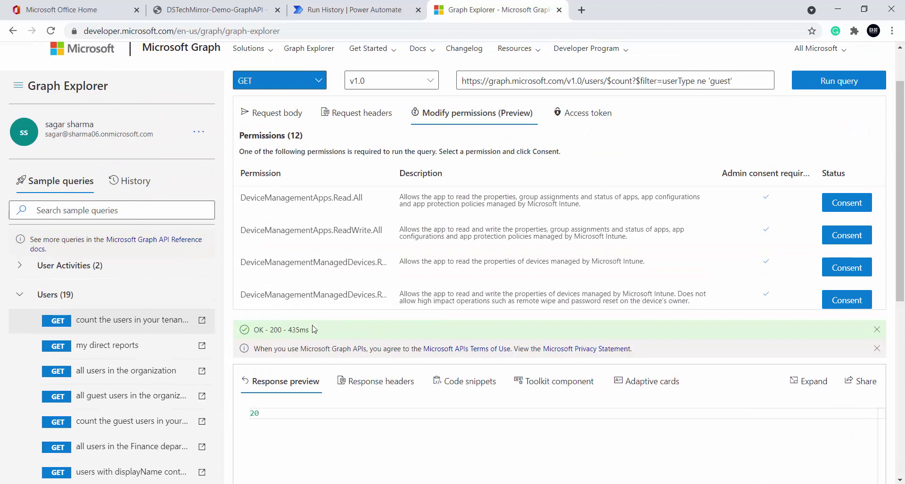
scroll(302, 330, down, 1)
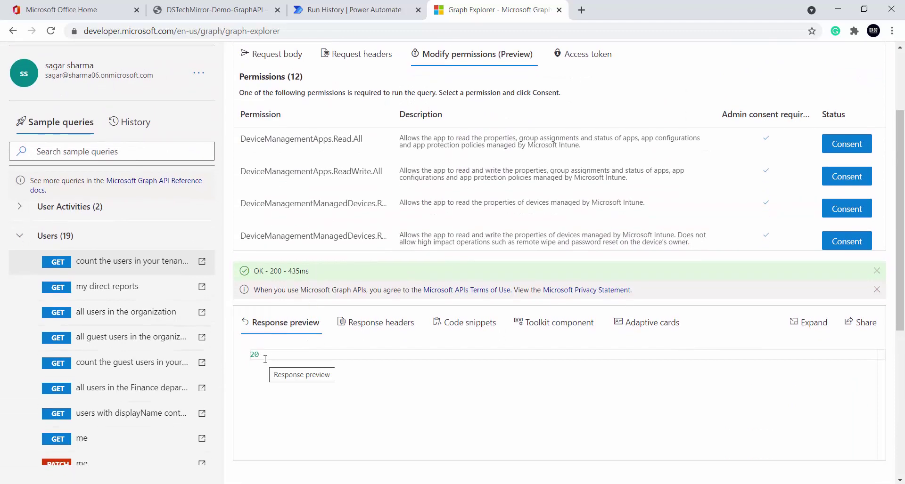
- Switch to Power Automate, review the HTTP action's inputs in the run history, and reopen the flow for editing at its authentication settings
click(389, 4)
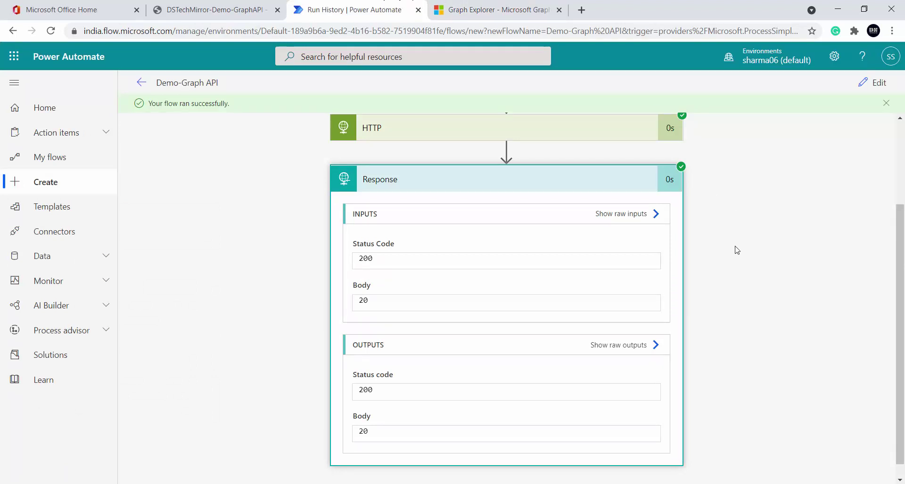
scroll(738, 252, up, 3)
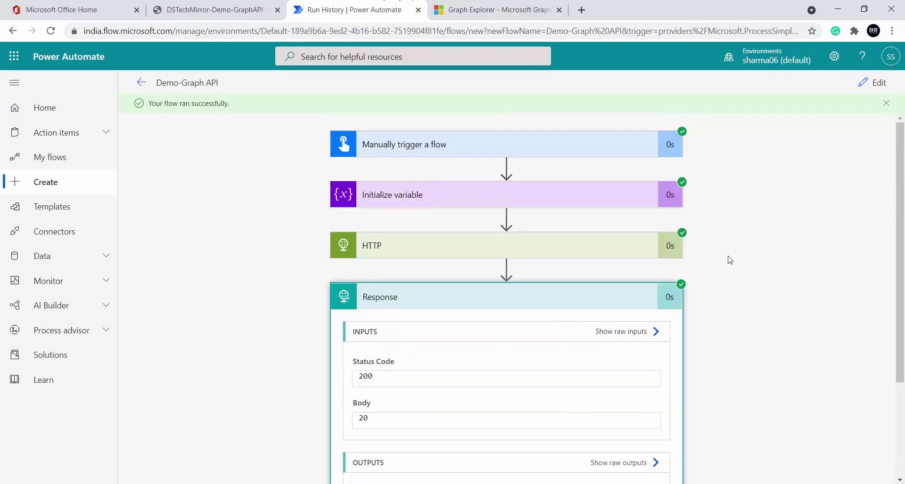
click(399, 256)
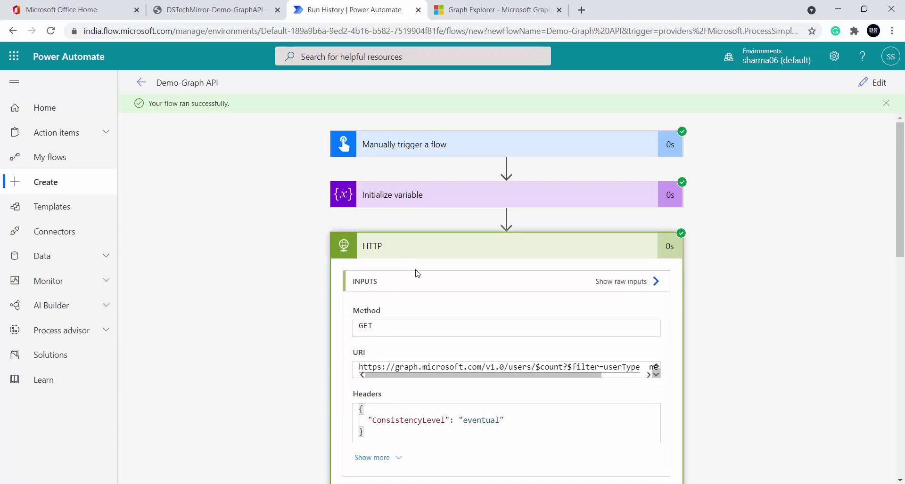
scroll(405, 276, down, 3)
scroll(660, 198, up, 3)
click(874, 82)
scroll(465, 233, down, 3)
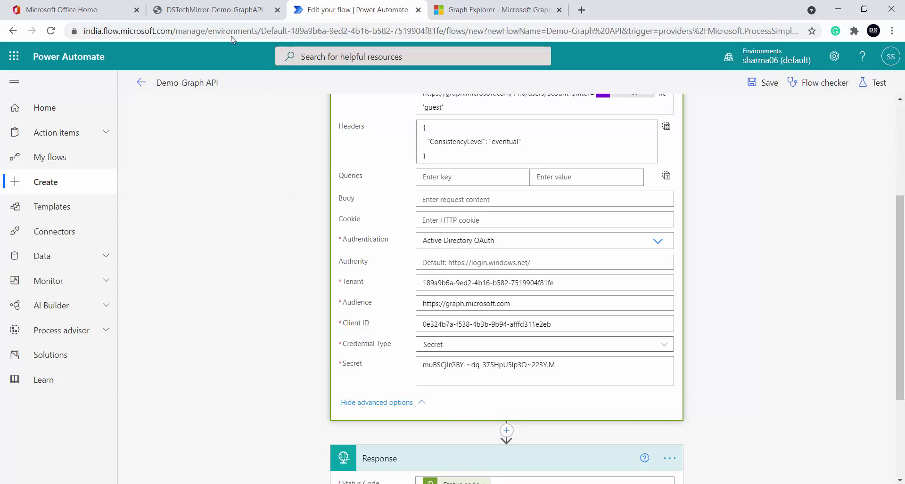
- Switch to the Azure Active Directory admin center and open the DSTechMirror-Demo-GraphAPI app registration from the owned applications
click(214, 9)
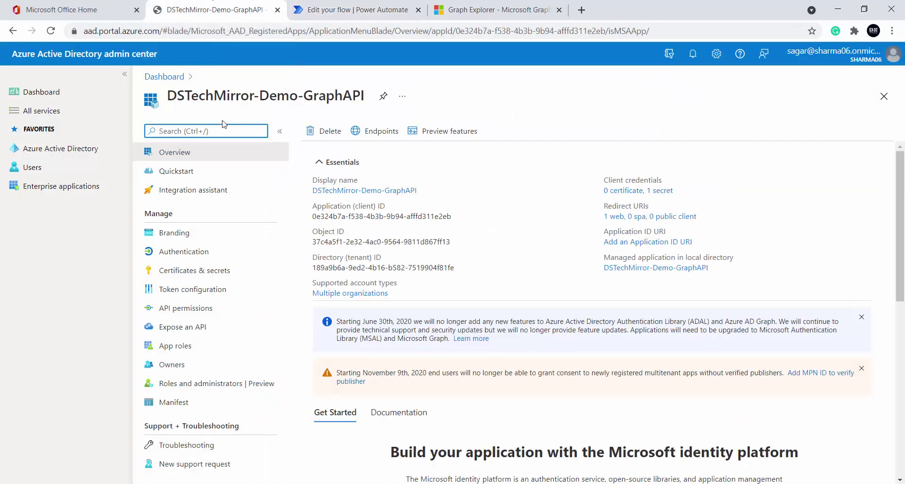
click(51, 150)
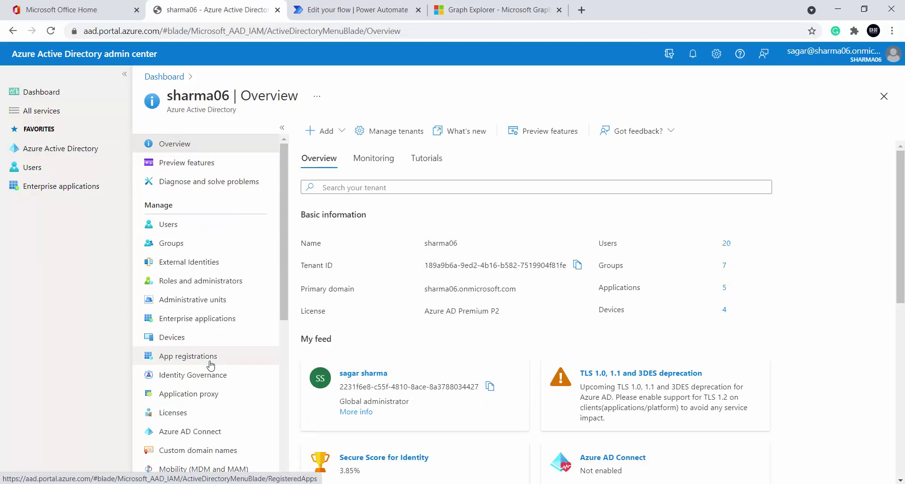
click(211, 360)
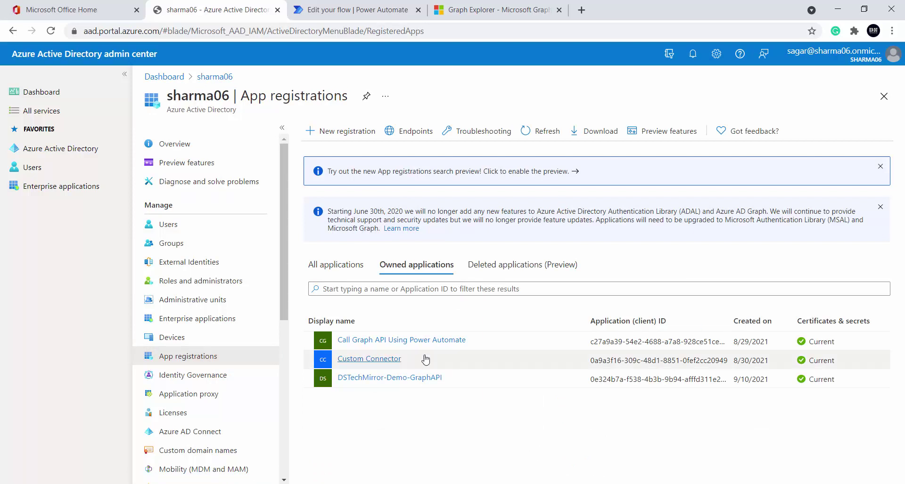
click(390, 377)
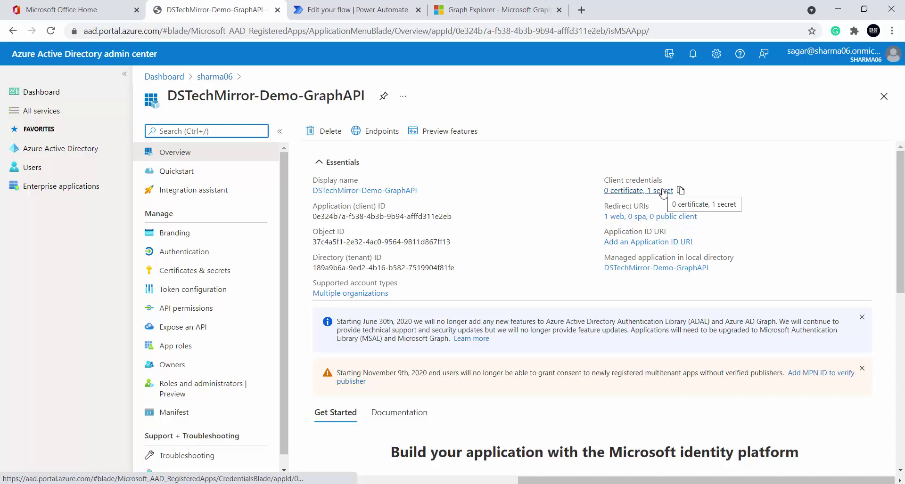
- Compare the HTTP action's tenant and client ID in Power Automate with the Azure app registration, and view the app's client secrets
click(327, 8)
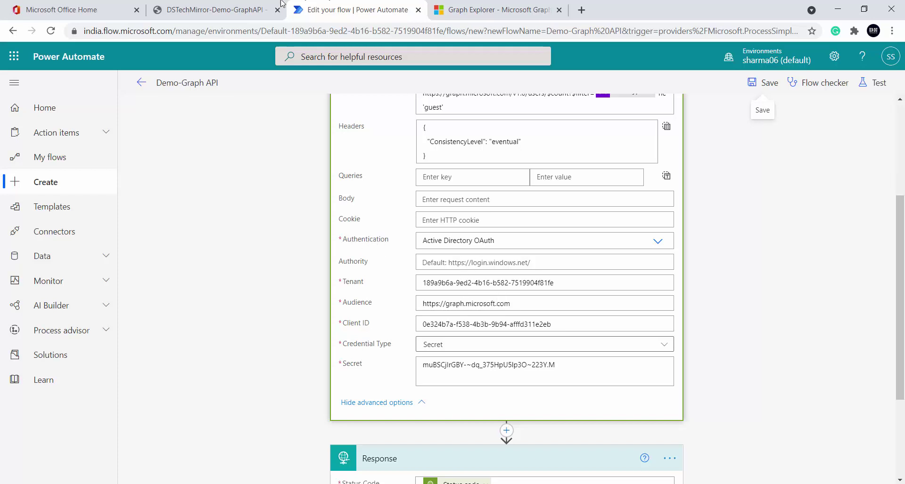
click(214, 10)
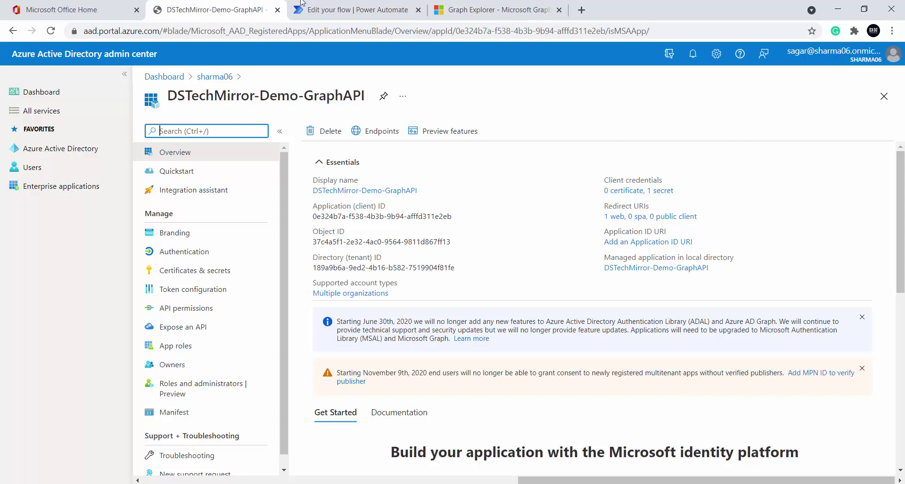
click(351, 9)
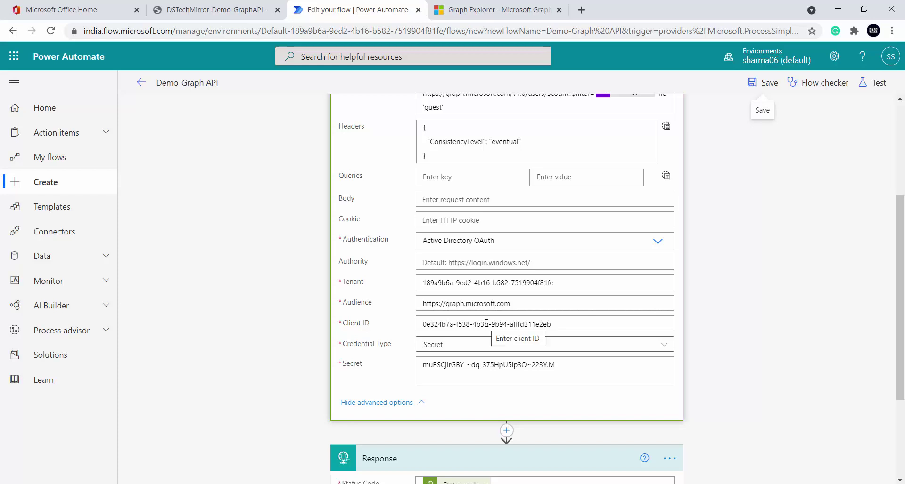
click(215, 9)
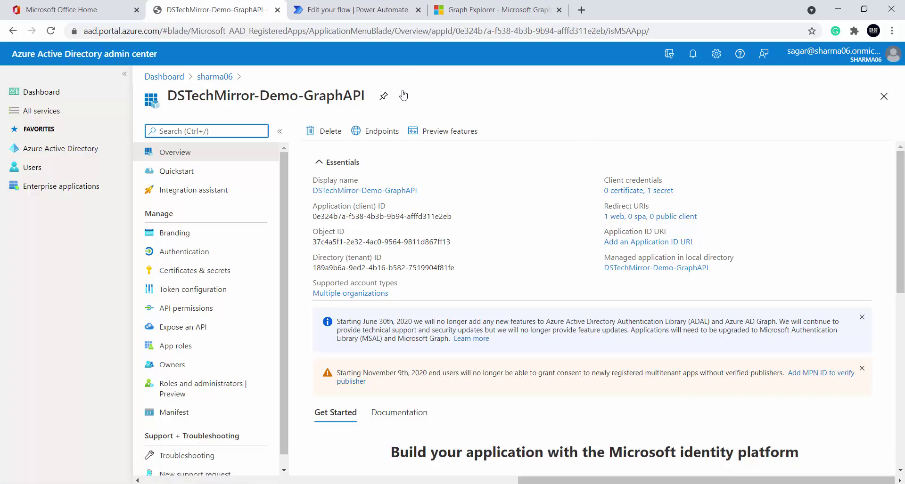
click(667, 192)
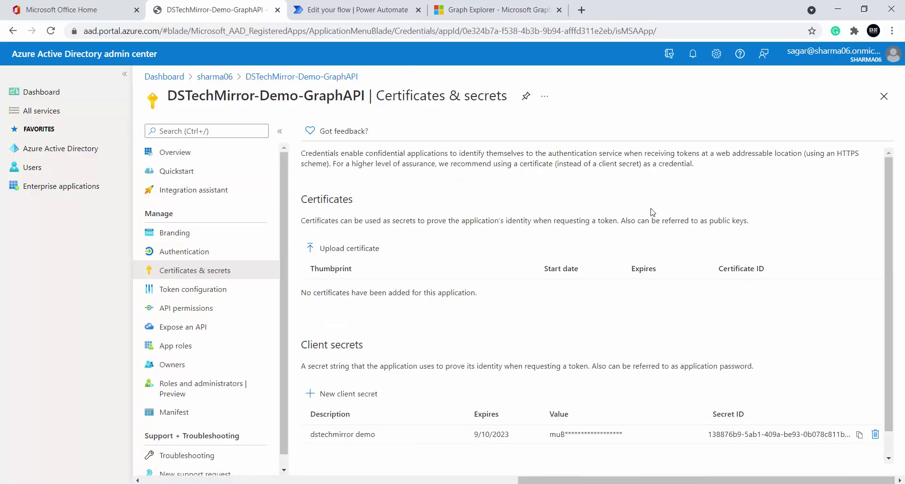
- Switch to Graph Explorer and review the non-guest user count query with its required permissions
click(348, 4)
click(495, 6)
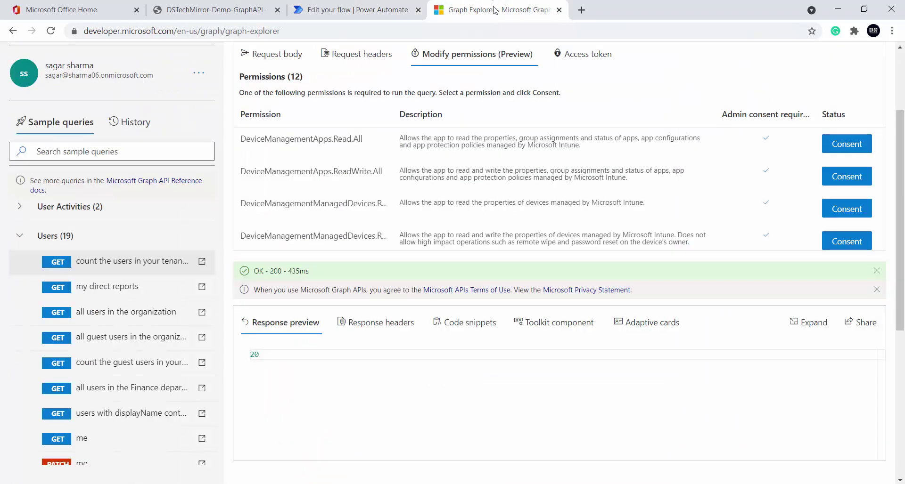
scroll(544, 172, up, 3)
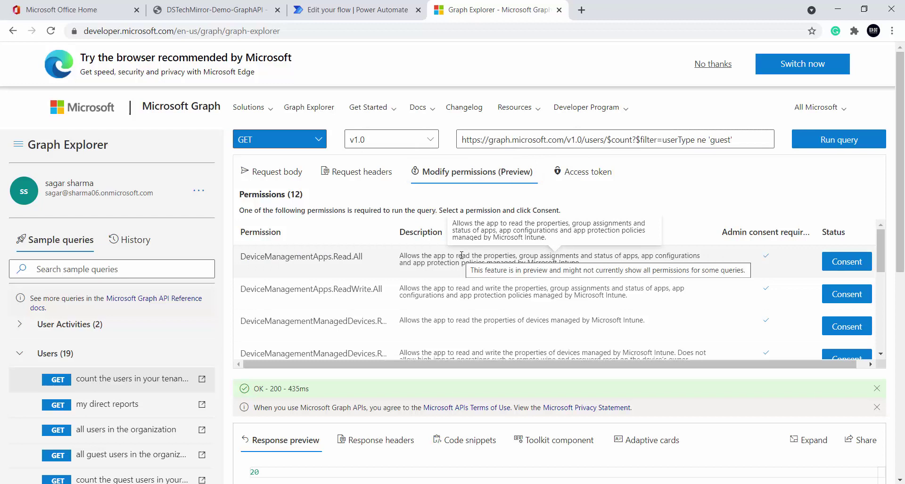
- Review DSTechMirror-Demo-GraphAPI's API permissions in Azure against Graph Explorer's permission list, and return to the Power Automate flow editor
click(214, 10)
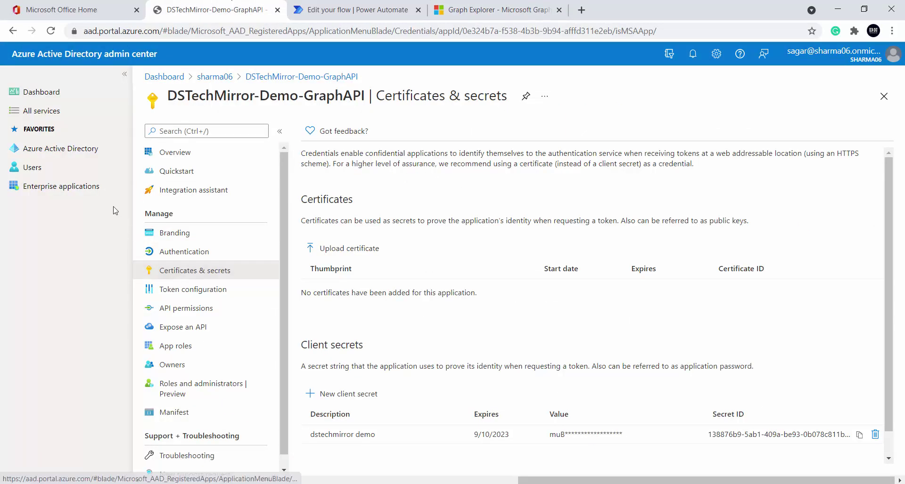
click(54, 150)
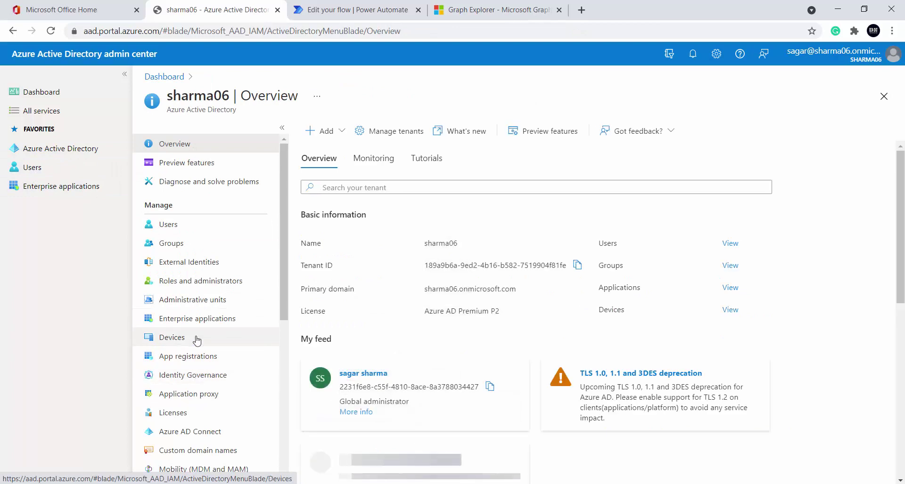
click(202, 359)
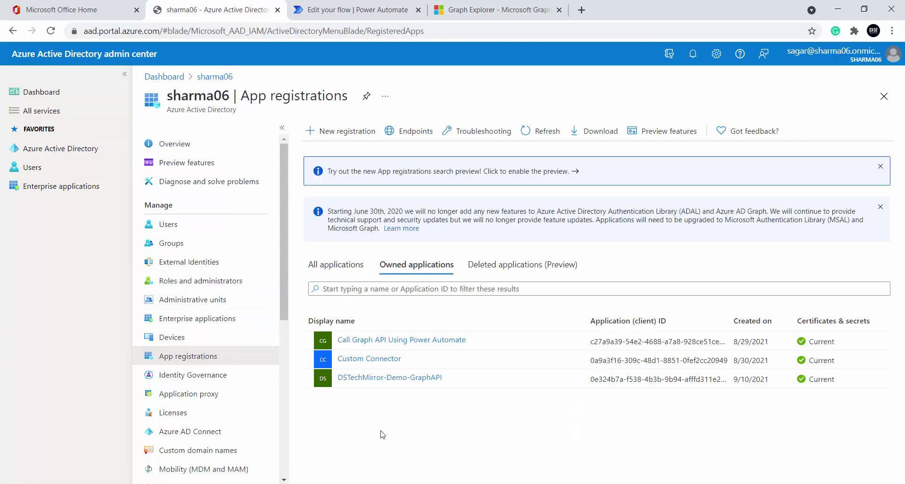
click(379, 381)
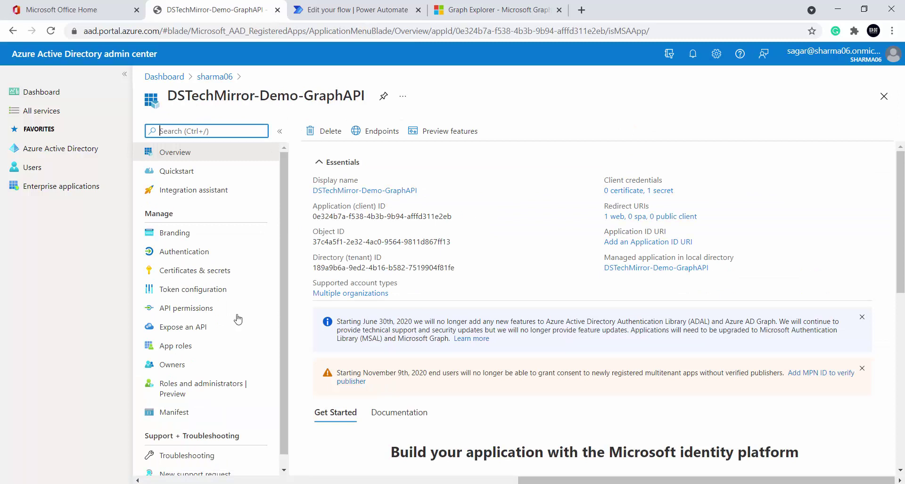
click(173, 311)
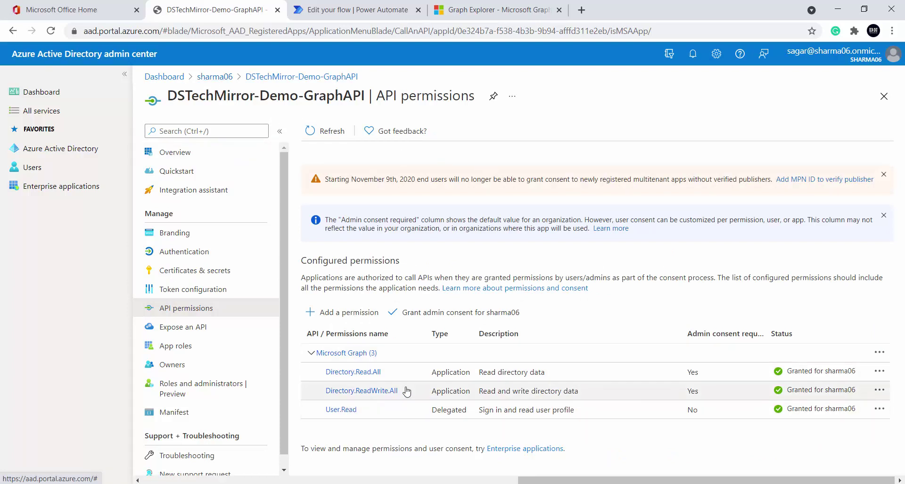
click(502, 6)
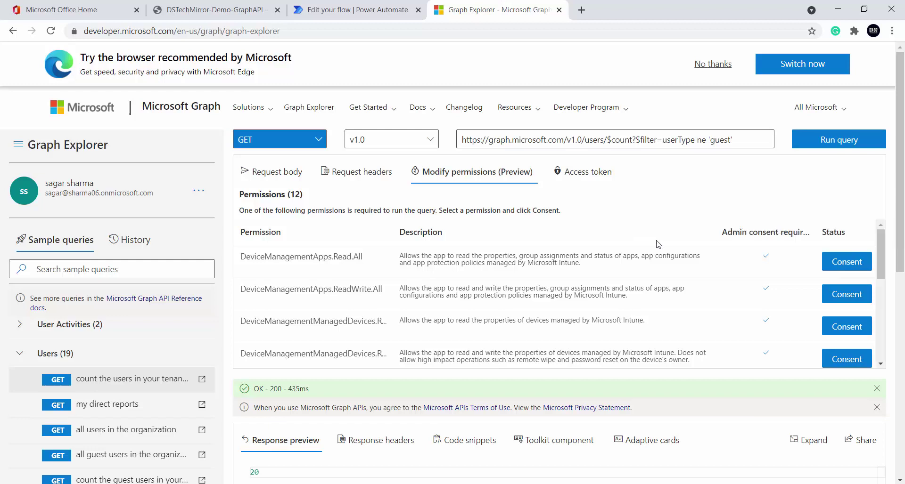
click(362, 4)
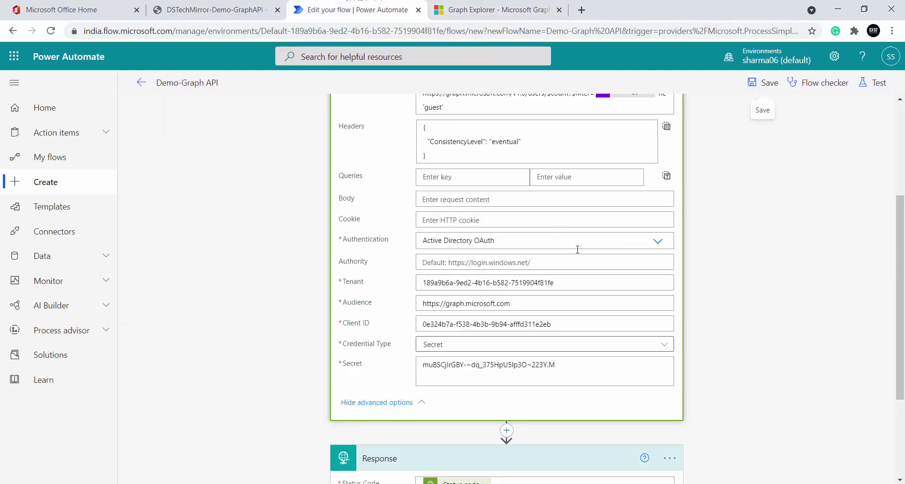